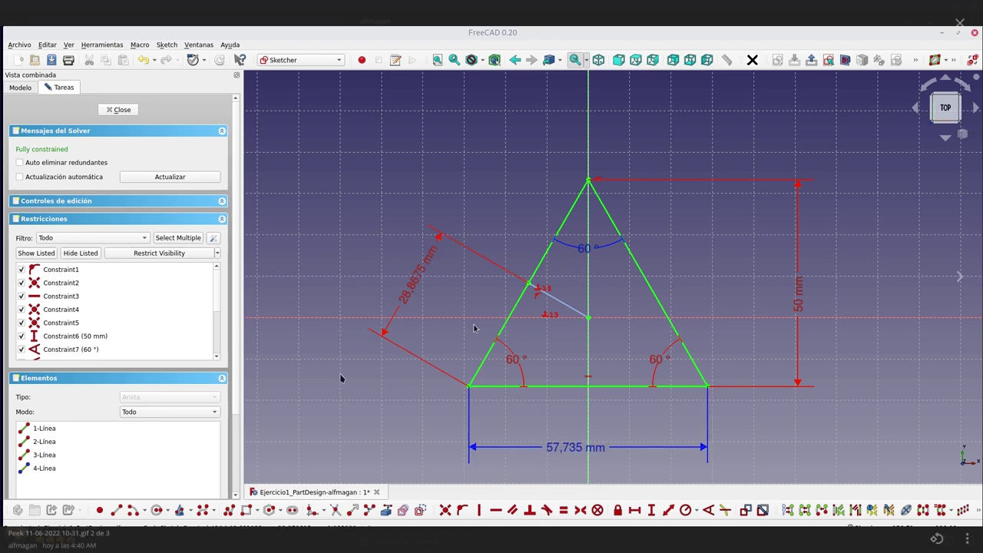
# Close the base sketch, unhide Sketch001 and open its 50 mm right triangle for editing.
pyautogui.click(122, 110)
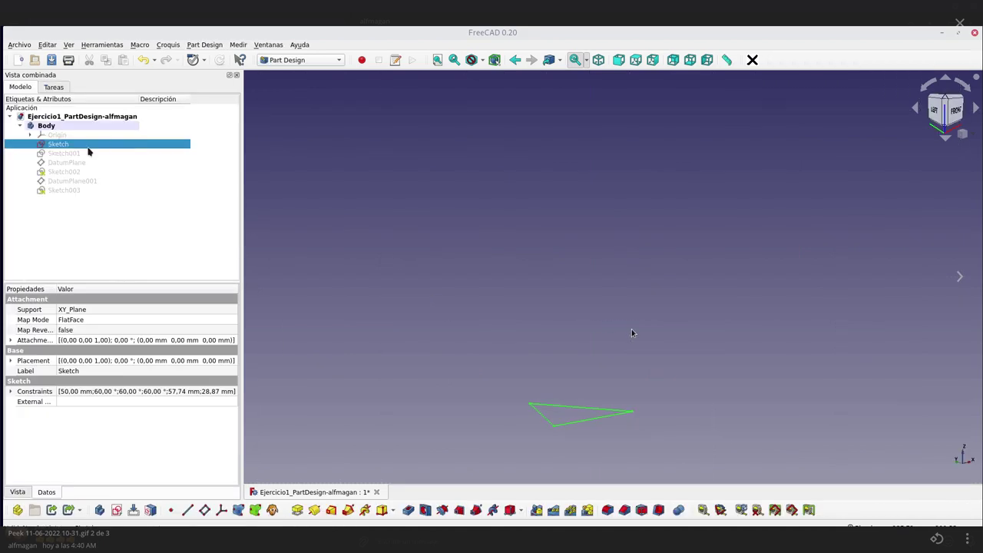
pyautogui.click(67, 153)
pyautogui.press('space')
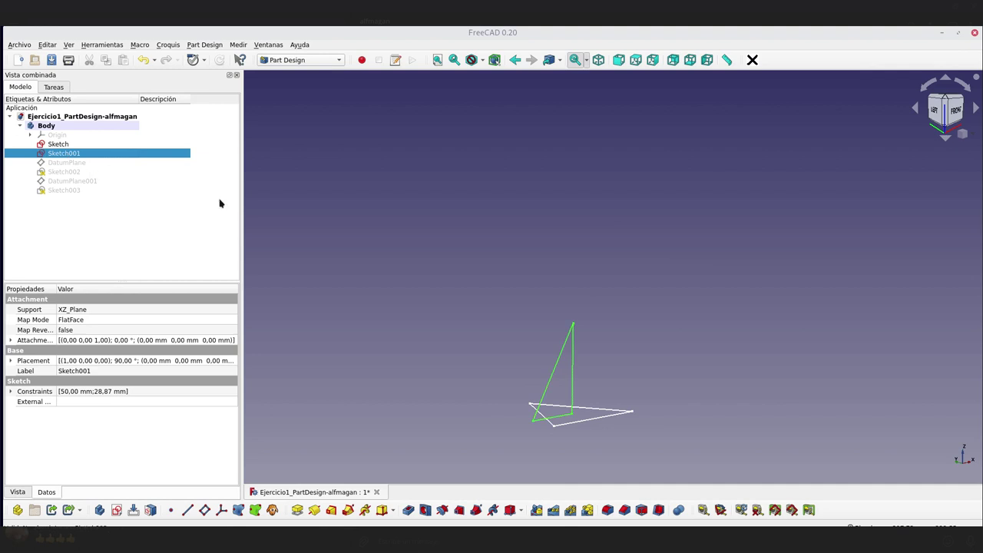
pyautogui.doubleClick(68, 154)
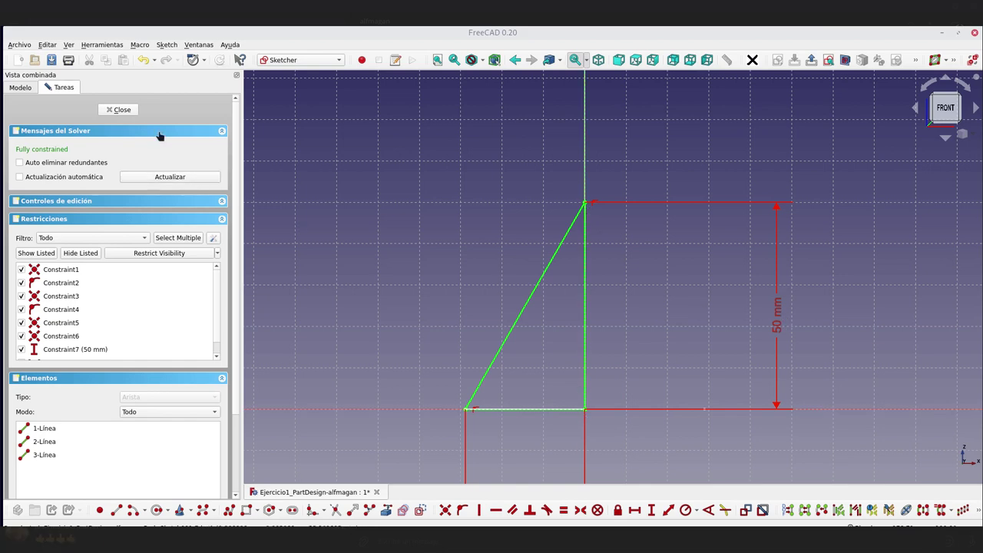
# Close Sketch001, check the three-point DatumPlane from the left side, and accept its parameters.
pyautogui.click(129, 112)
pyautogui.click(72, 164)
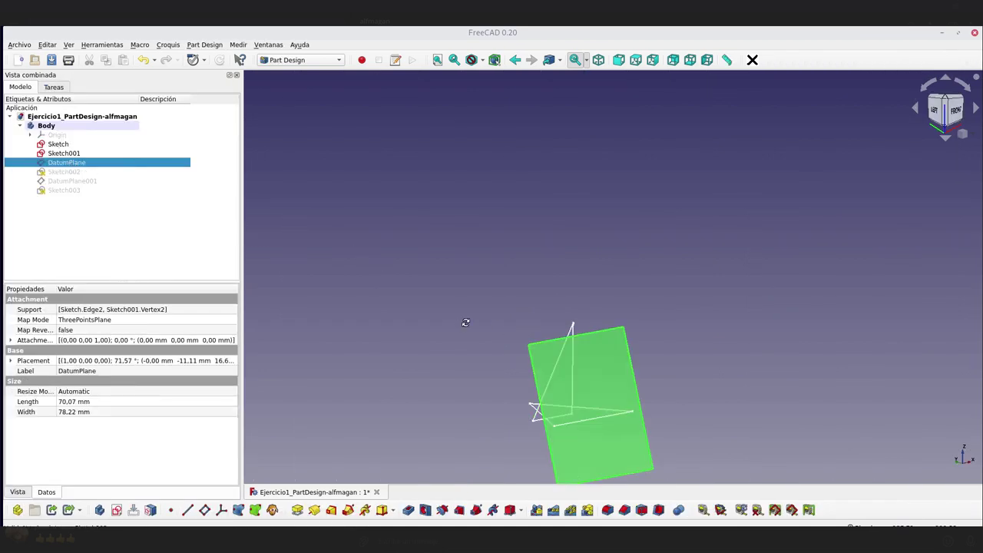
pyautogui.moveTo(466, 322); pyautogui.dragTo(435, 428, button='middle')
pyautogui.scroll(3, 435, 301)
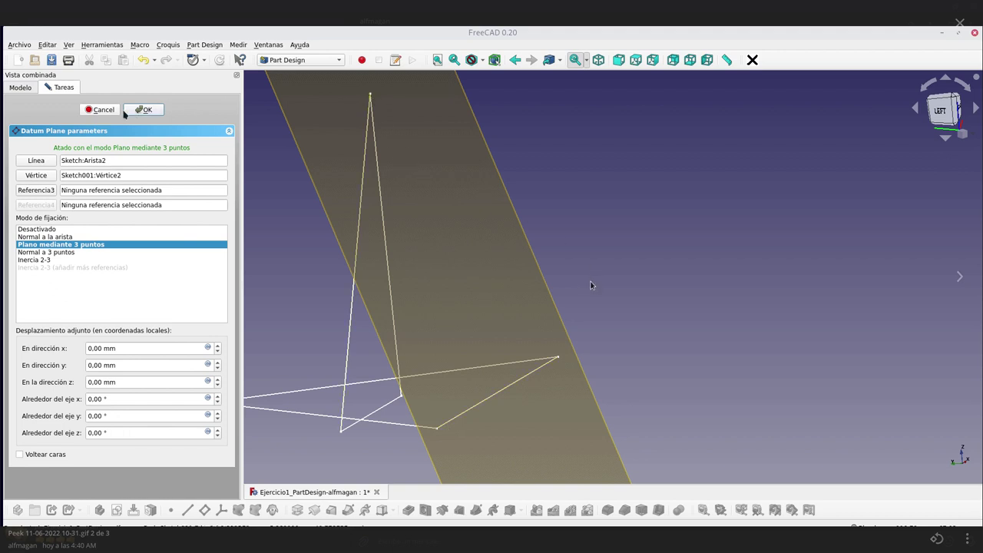
pyautogui.click(145, 109)
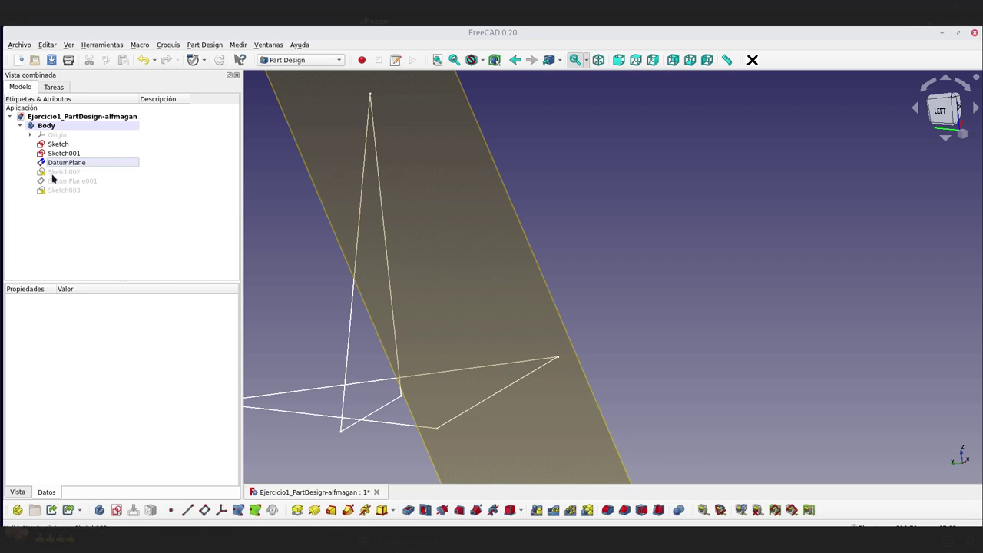
pyautogui.click(53, 176)
# Open Sketch002 and drag the triangle's lower-right corner and apex to reshape it.
pyautogui.doubleClick(63, 173)
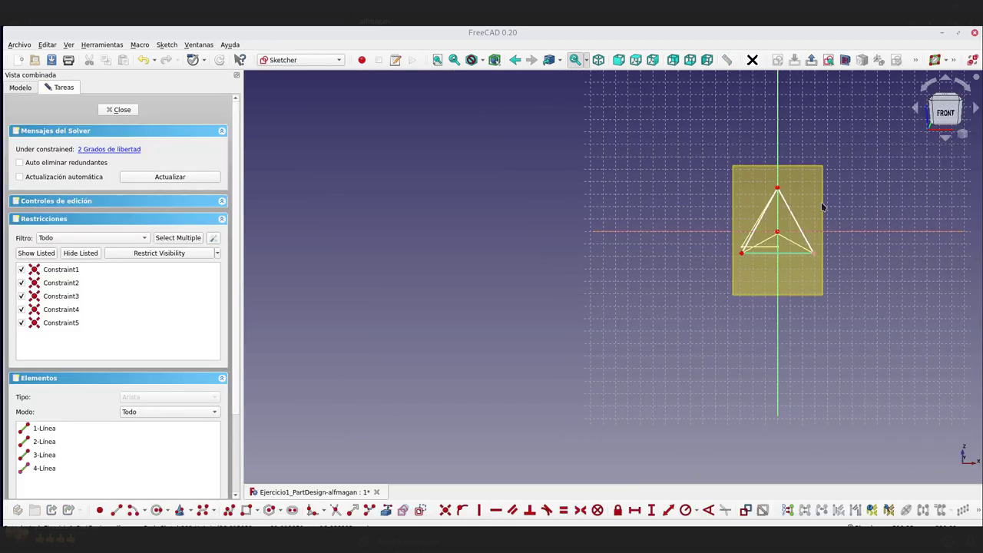
pyautogui.scroll(4, 828, 203)
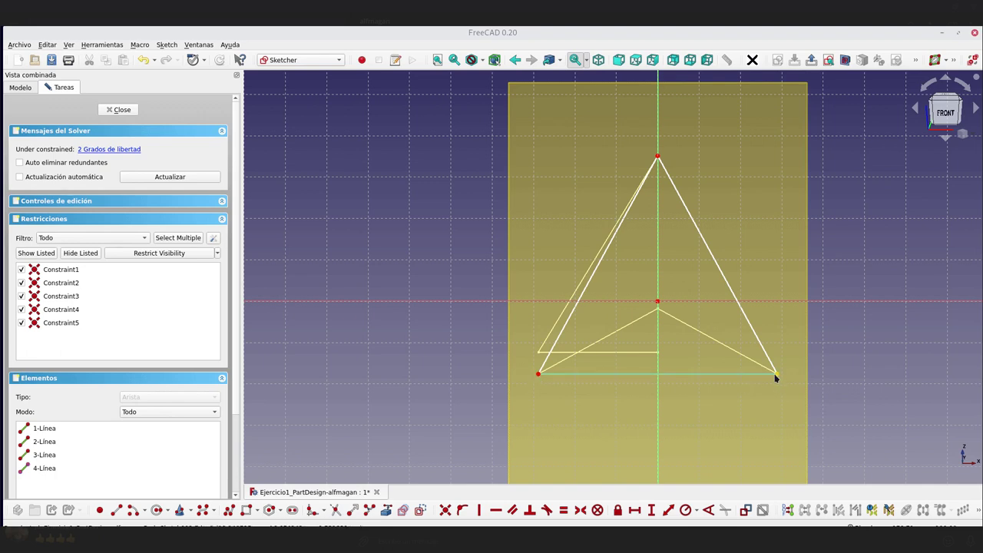
pyautogui.scroll(2, 776, 378)
pyautogui.scroll(2, 791, 380)
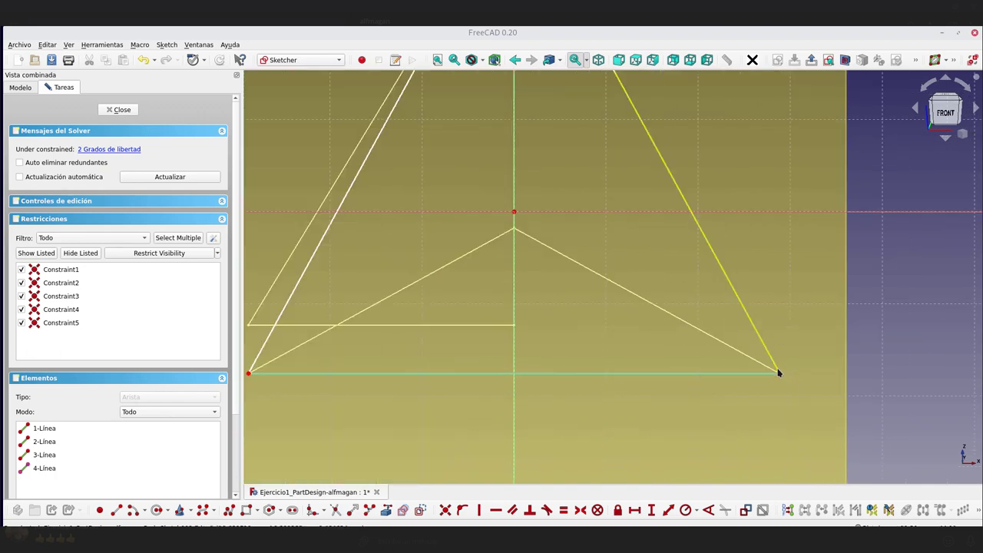
pyautogui.moveTo(771, 348); pyautogui.dragTo(760, 330)
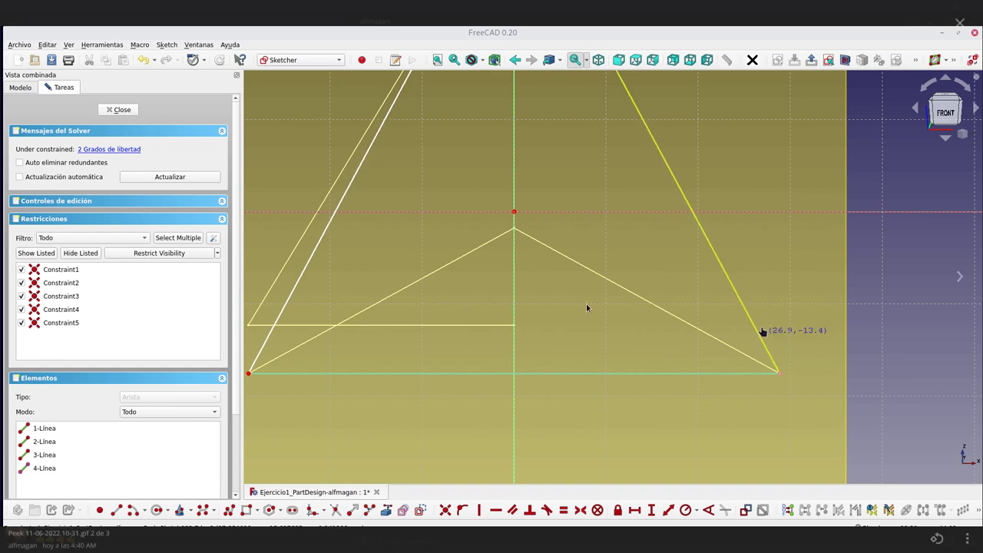
pyautogui.scroll(-4, 761, 330)
pyautogui.scroll(-2, 721, 193)
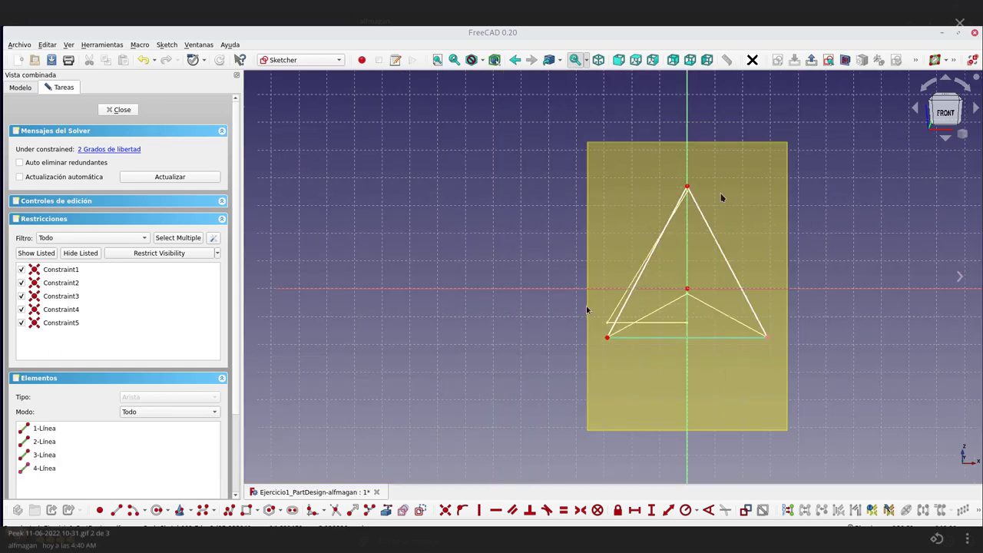
pyautogui.scroll(4, 691, 215)
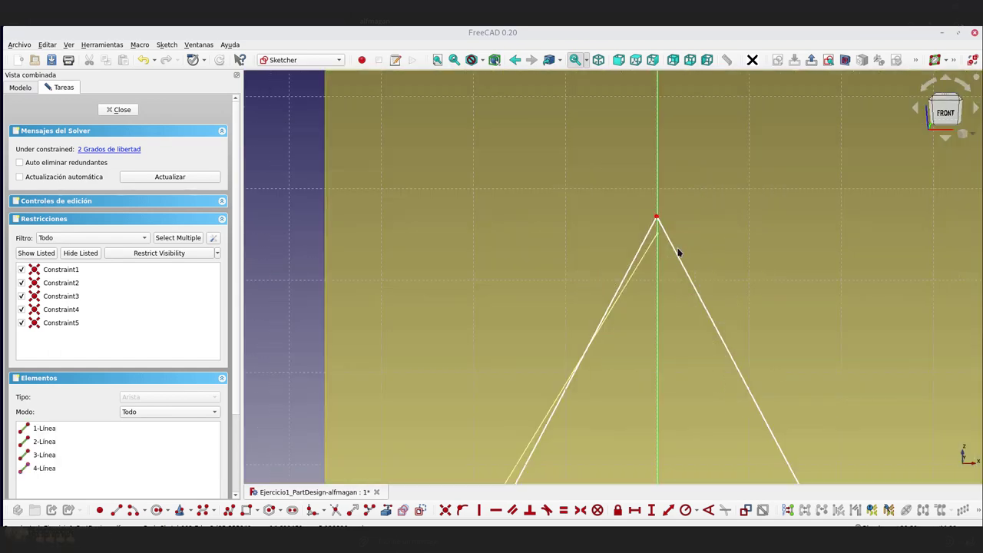
pyautogui.moveTo(685, 250)
pyautogui.mouseDown()
pyautogui.moveTo(692, 247)
pyautogui.moveTo(659, 238)
pyautogui.mouseUp()
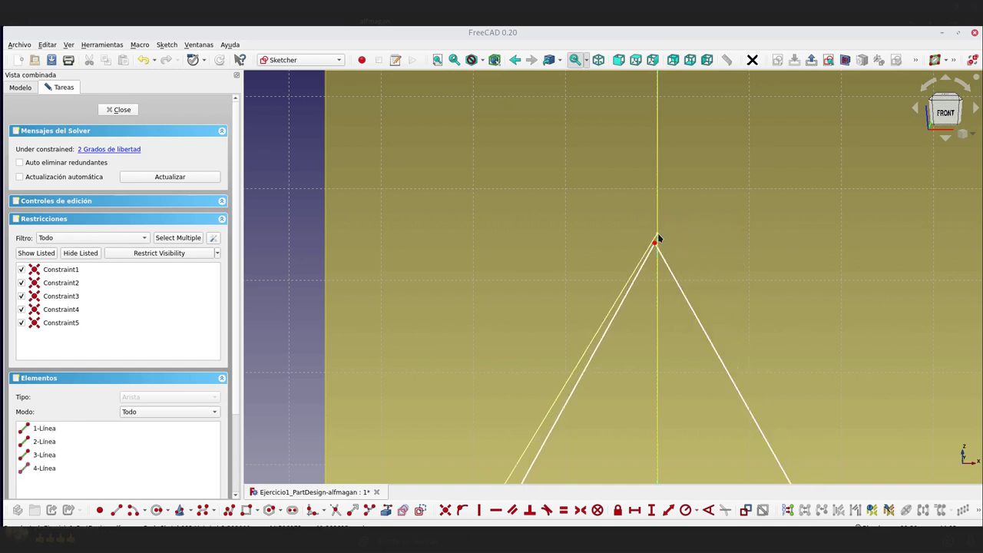
# Select the apex with the vertical sketch axis, then pick the DatumPlane in the model tree.
pyautogui.click(658, 239)
pyautogui.click(654, 244)
pyautogui.click(658, 236)
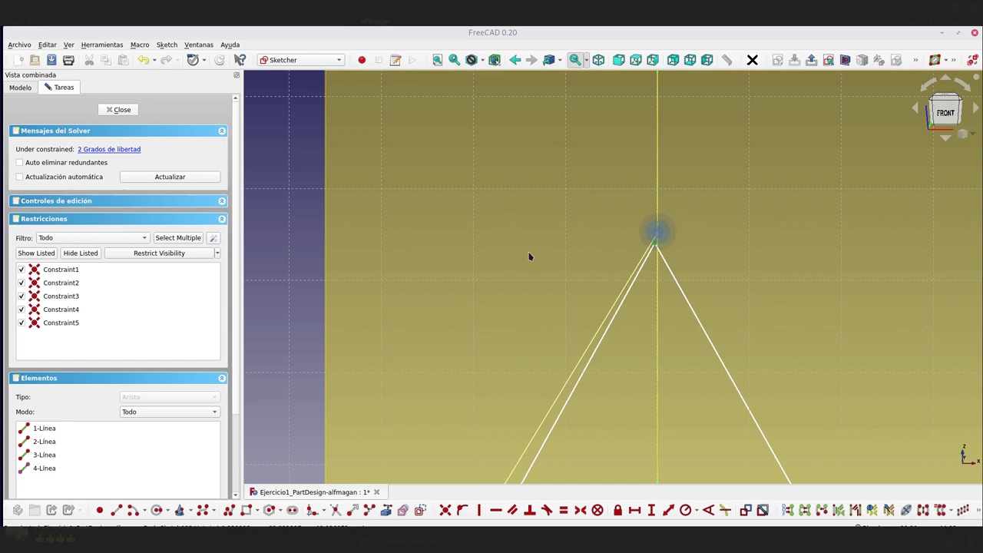
pyautogui.click(16, 89)
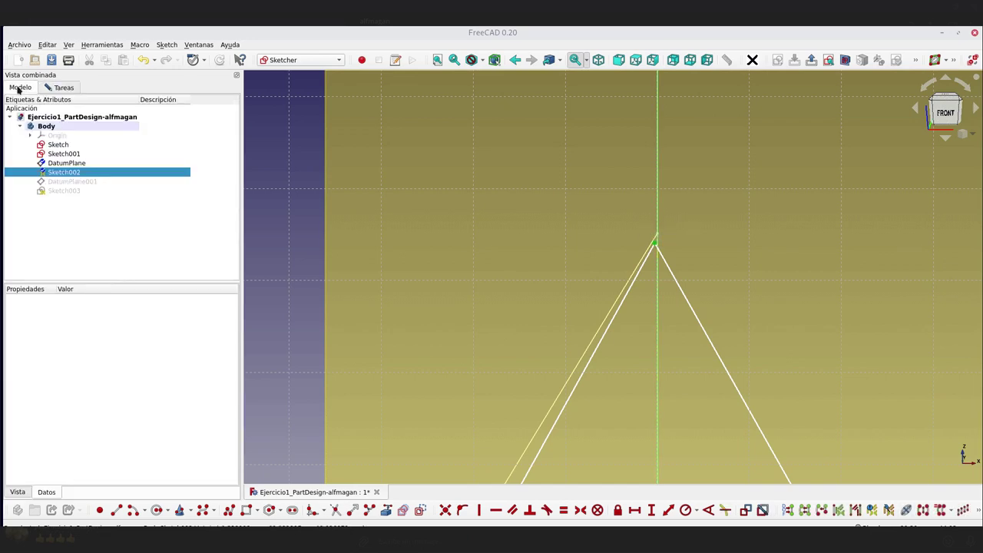
pyautogui.click(57, 164)
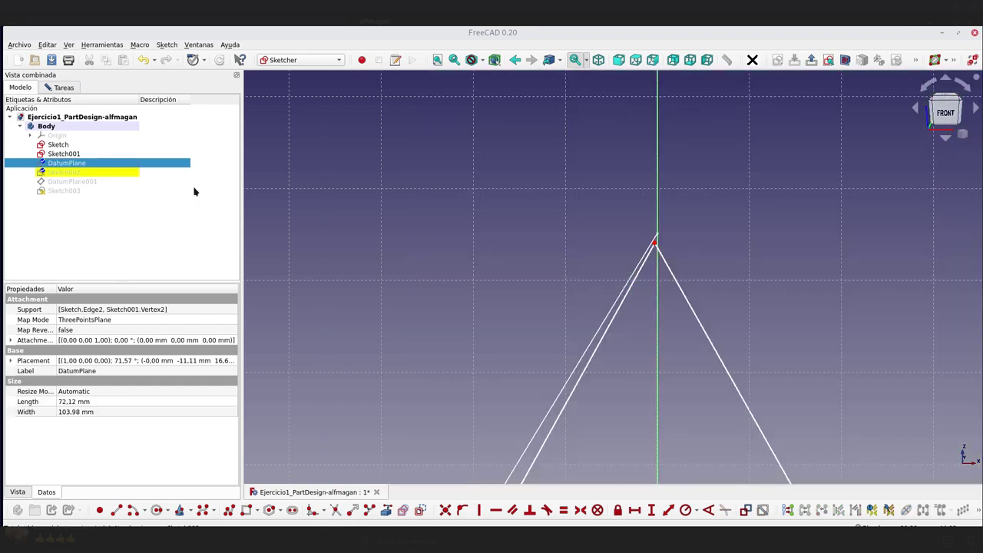
pyautogui.moveTo(730, 251); pyautogui.dragTo(667, 249, button='middle')
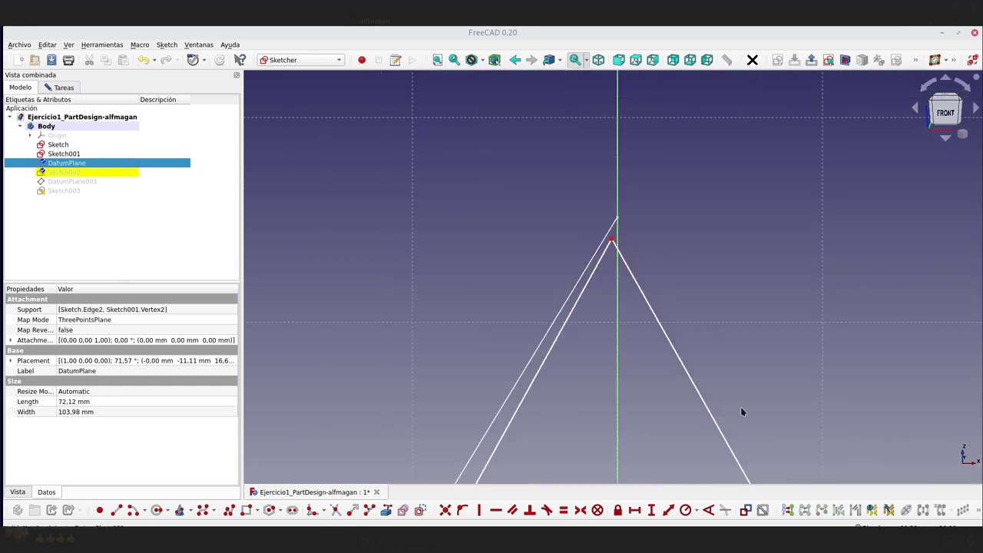
# Import Sketch001's slanted edge as external geometry and make the apex coincident with its top end.
pyautogui.click(386, 510)
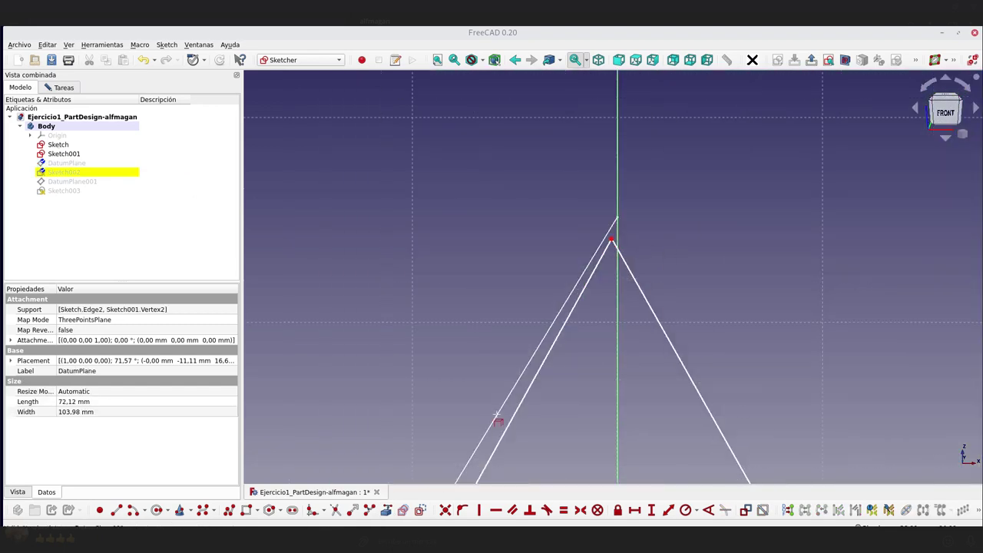
pyautogui.click(517, 386)
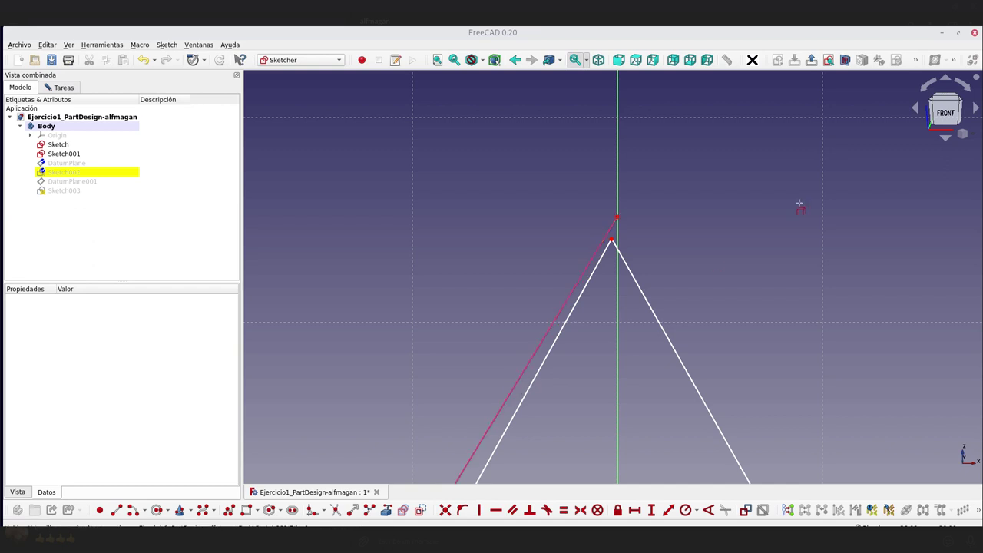
pyautogui.click(611, 241)
pyautogui.click(617, 218)
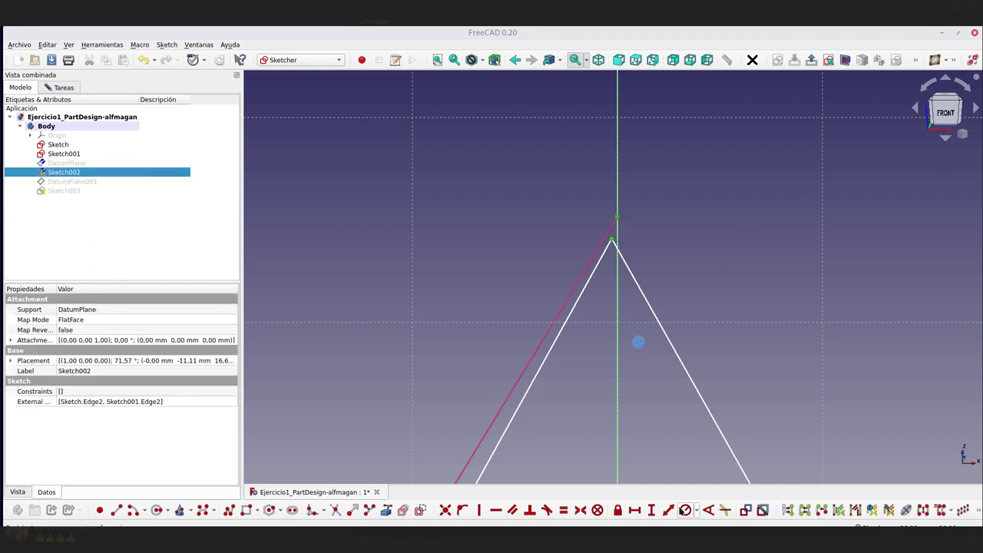
pyautogui.click(444, 511)
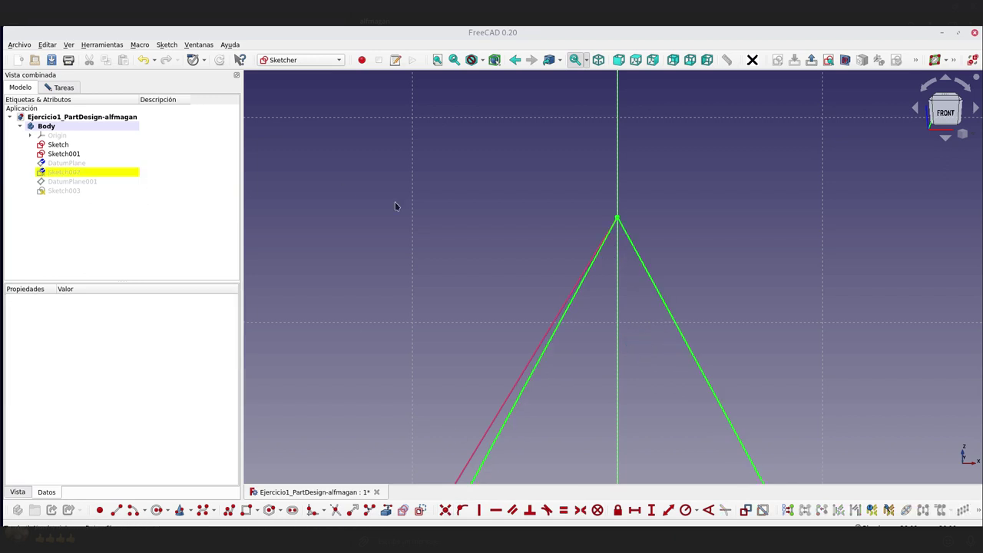
pyautogui.scroll(-3, 791, 259)
pyautogui.scroll(-2, 822, 303)
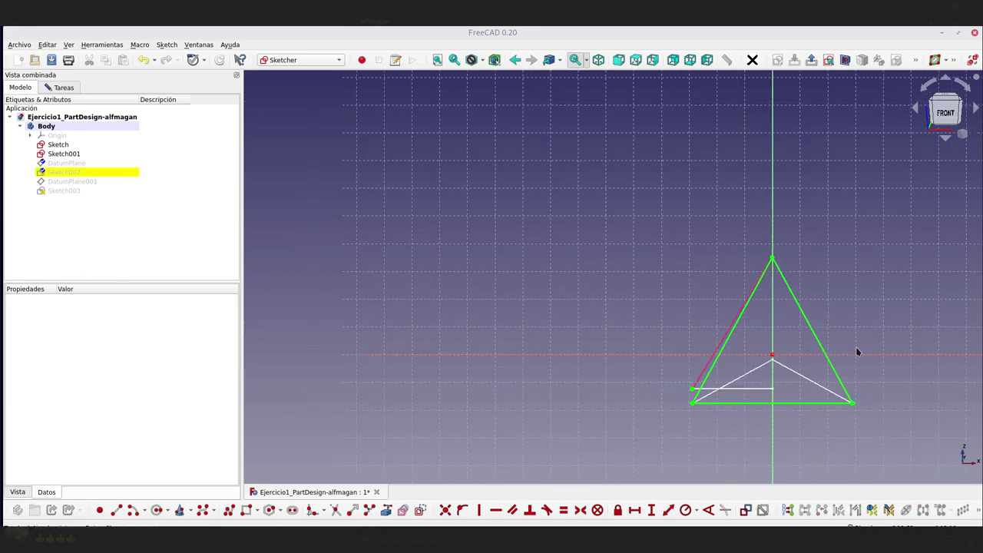
# Accept DatumPlane001's 'Plano mediante 3 puntos' attachment and make the plane visible.
pyautogui.click(78, 183)
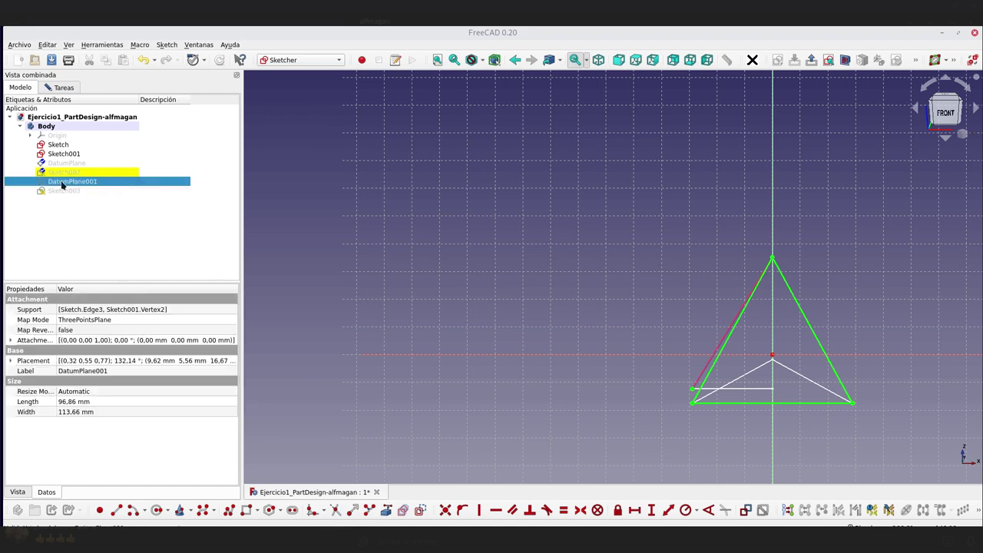
pyautogui.doubleClick(61, 182)
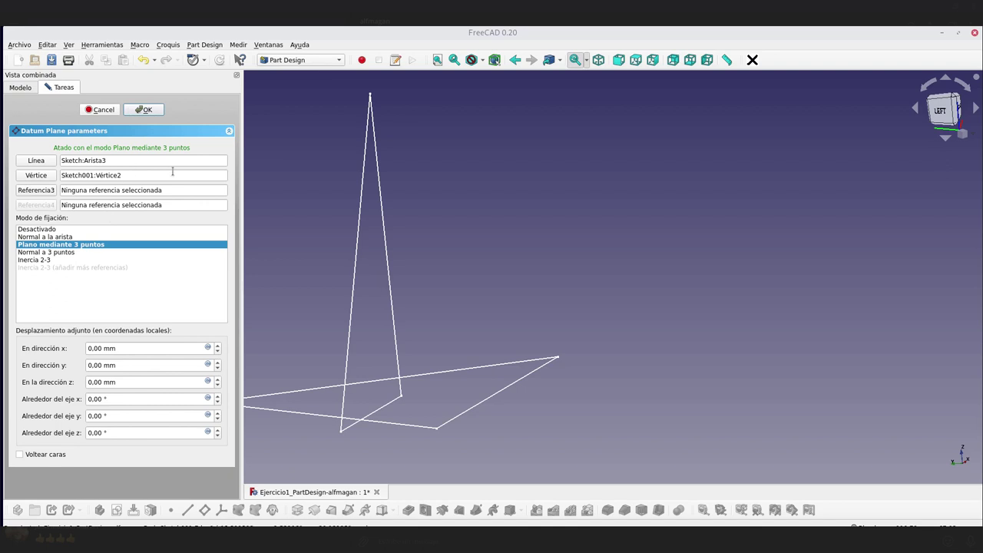
pyautogui.click(149, 110)
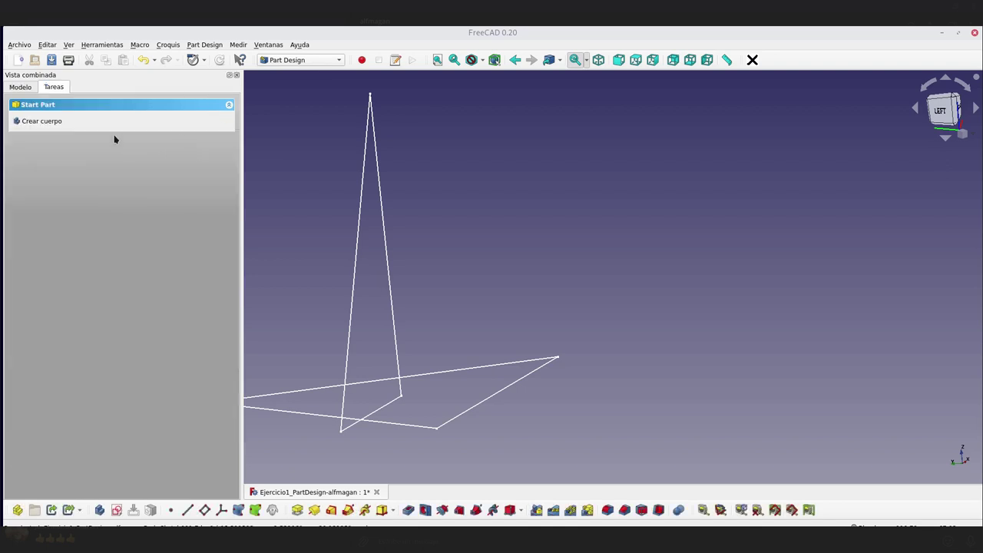
pyautogui.click(66, 178)
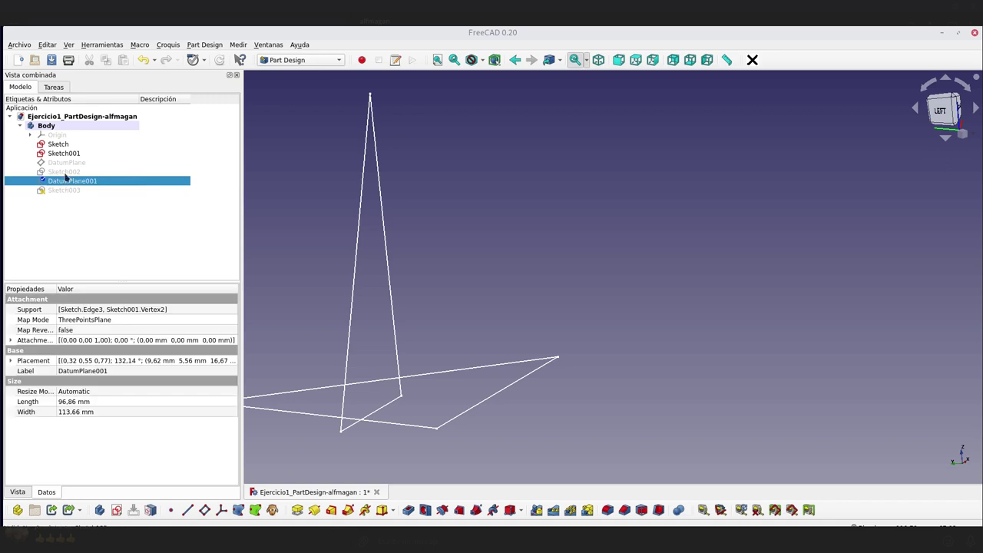
pyautogui.click(63, 172)
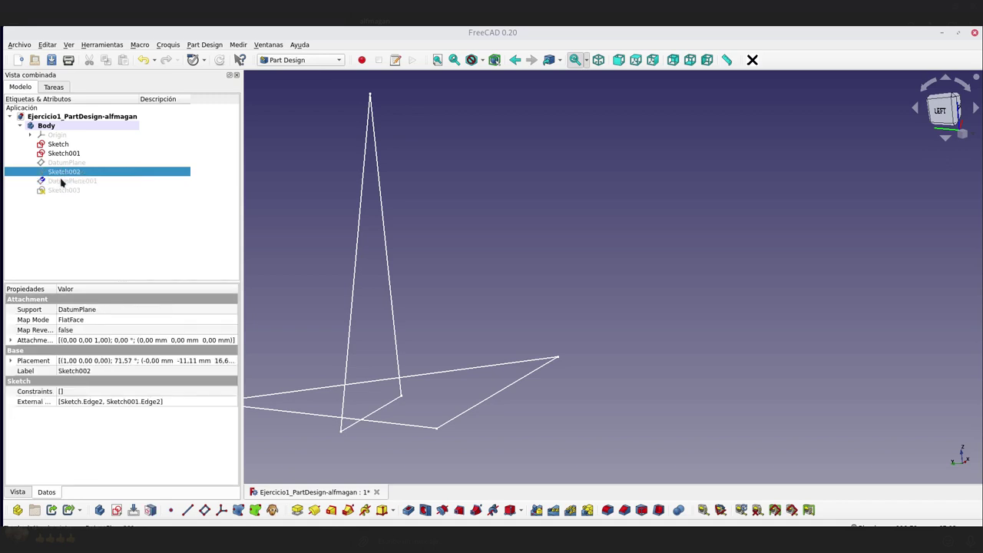
pyautogui.click(60, 180)
pyautogui.press('space')
# Reopen DatumPlane001's attachment, verify it passes through the apex, and confirm it.
pyautogui.scroll(-5, 473, 205)
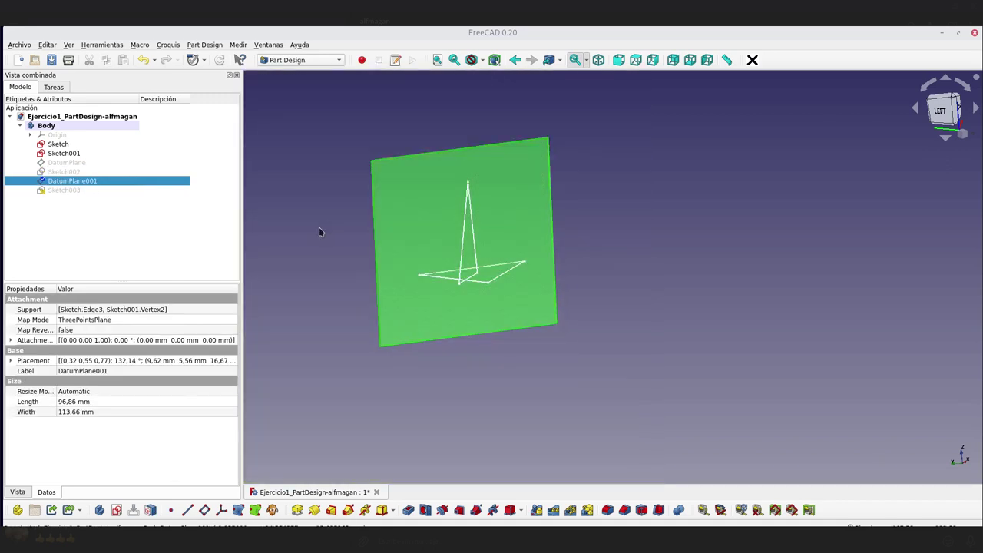
pyautogui.doubleClick(65, 182)
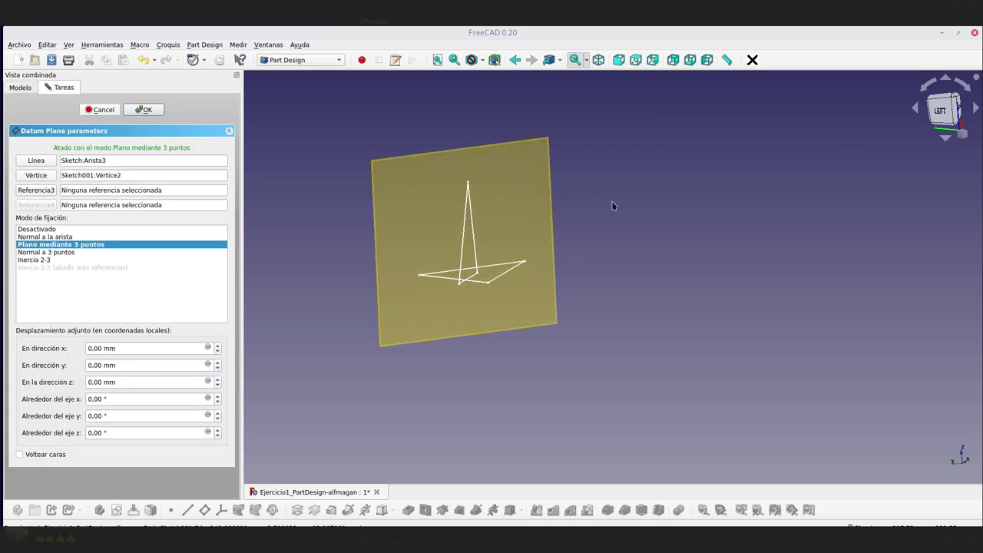
pyautogui.moveTo(611, 204)
pyautogui.mouseDown(button='middle')
pyautogui.moveTo(646, 223)
pyautogui.moveTo(577, 229)
pyautogui.mouseUp(button='middle')
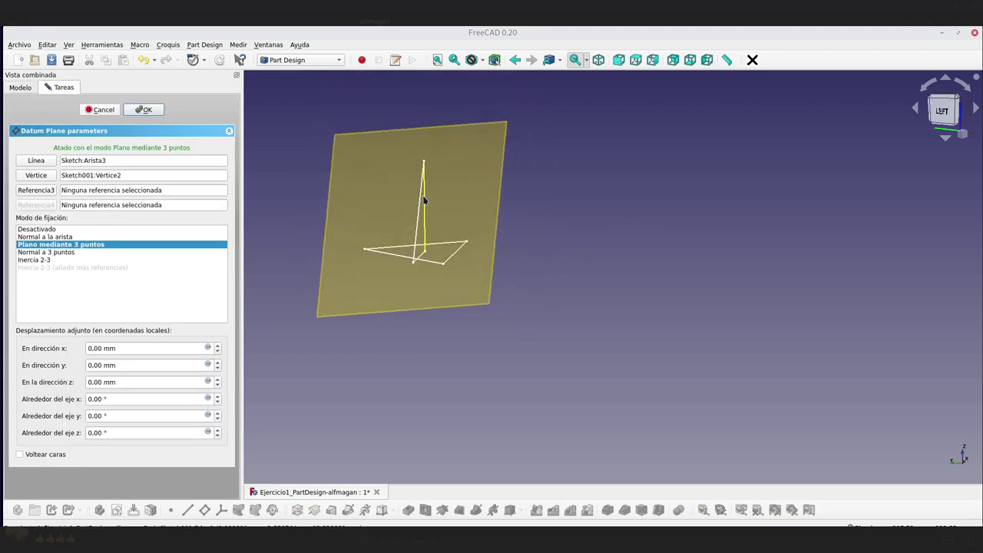
pyautogui.moveTo(346, 217)
pyautogui.mouseDown(button='middle')
pyautogui.moveTo(384, 234)
pyautogui.moveTo(388, 226)
pyautogui.moveTo(348, 201)
pyautogui.mouseUp(button='middle')
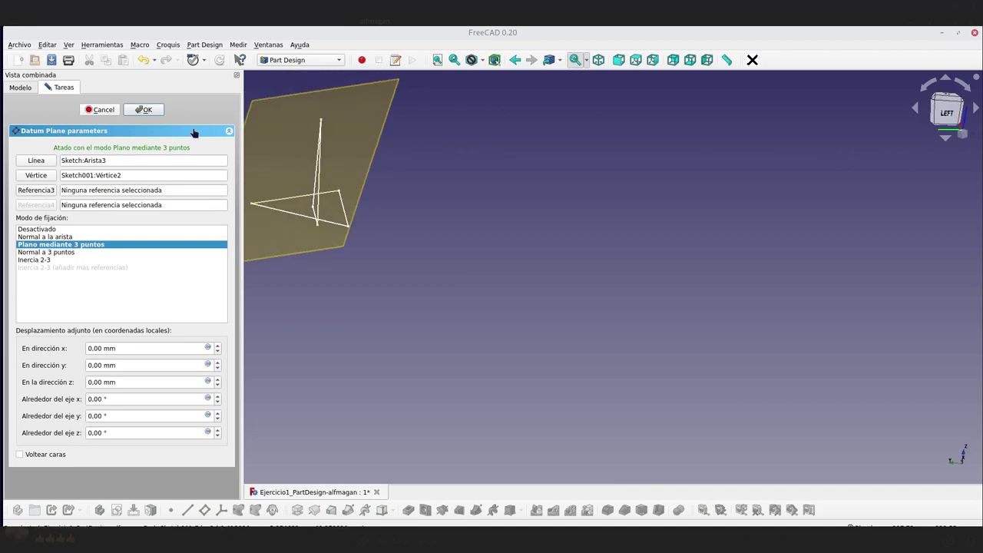
pyautogui.click(149, 110)
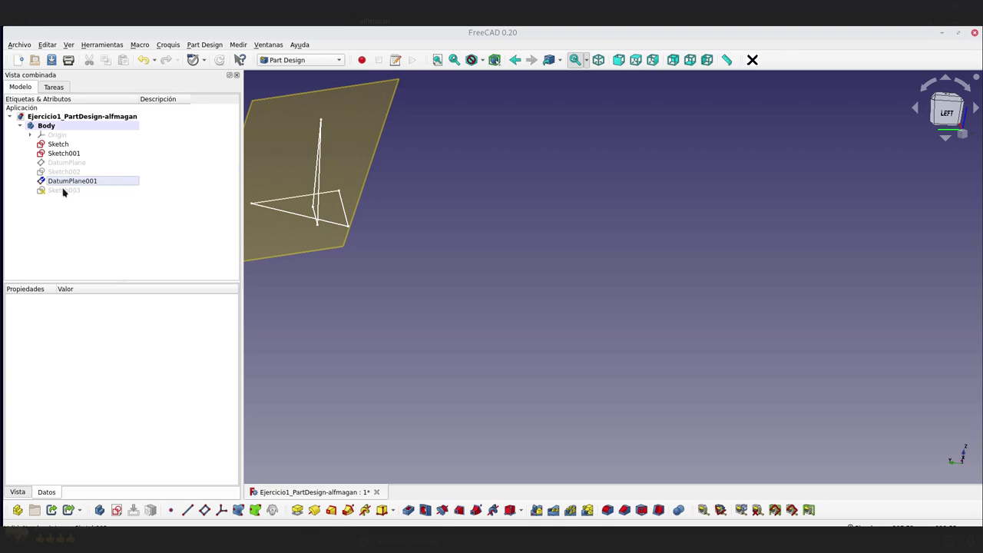
pyautogui.click(64, 190)
# Open Sketch003, hide DatumPlane001, and drag the triangle's apex to test its freedom.
pyautogui.doubleClick(64, 191)
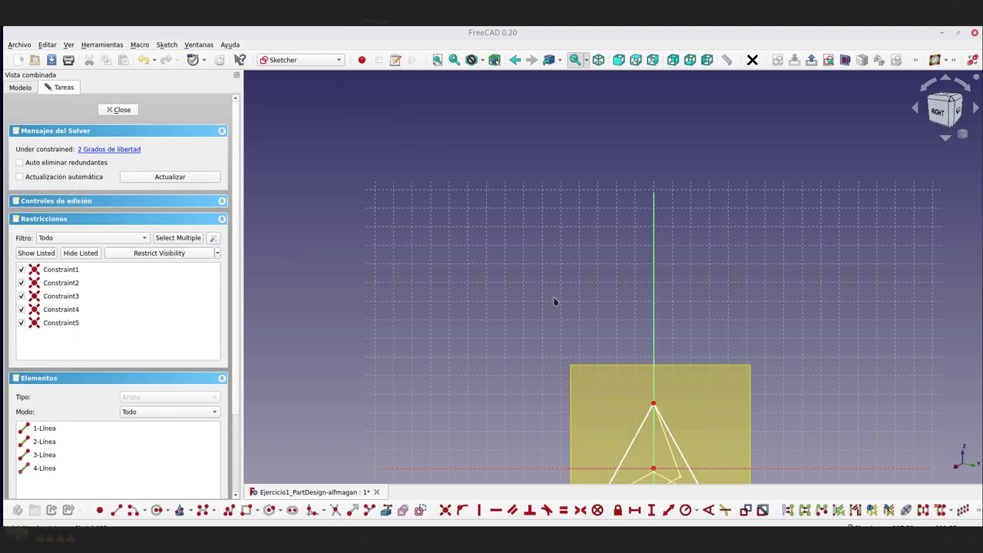
pyautogui.scroll(2, 754, 336)
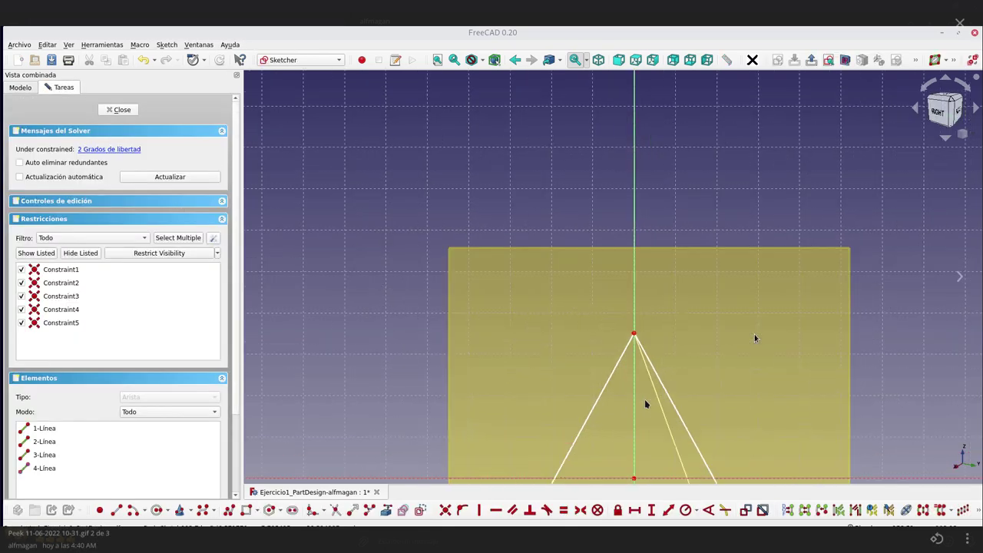
pyautogui.click(119, 109)
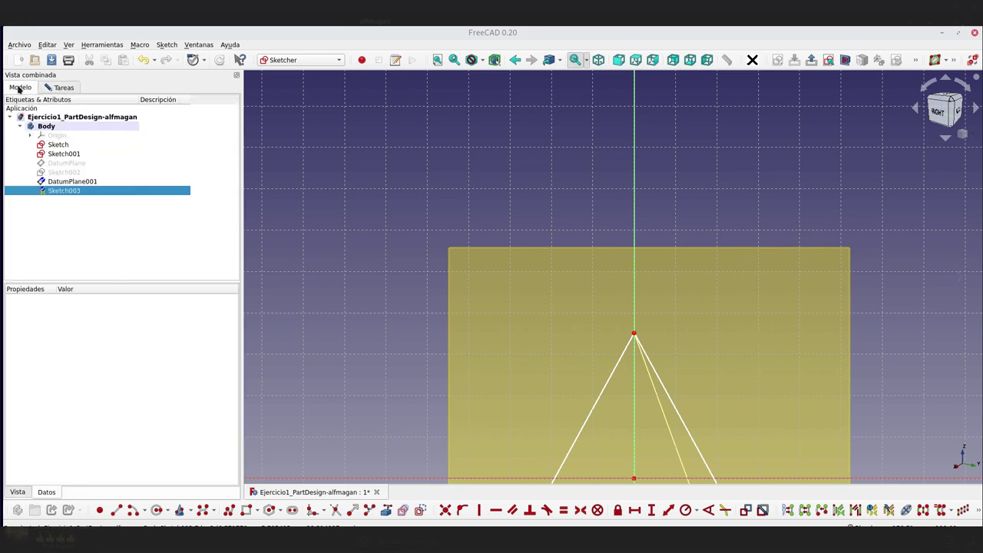
pyautogui.click(73, 181)
pyautogui.press('space')
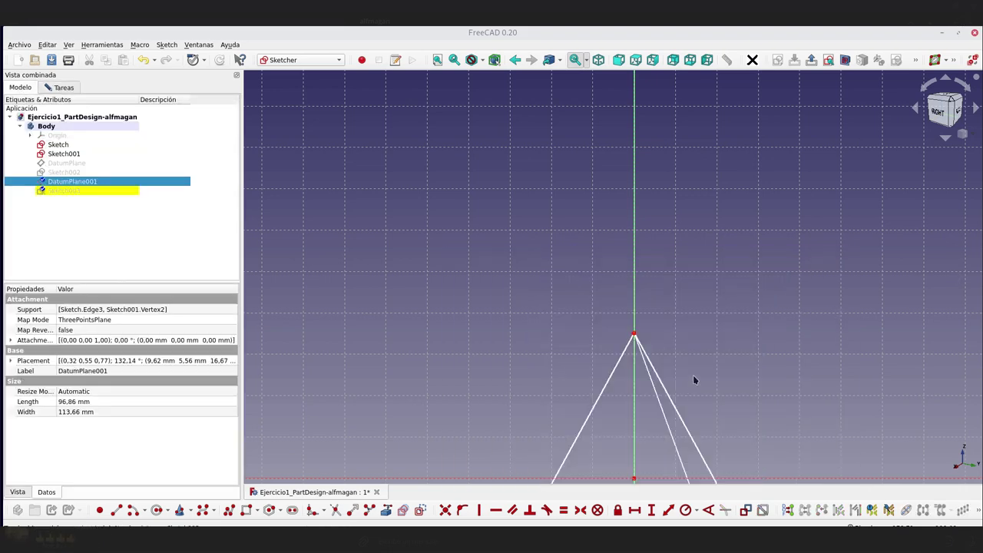
pyautogui.scroll(-5, 688, 390)
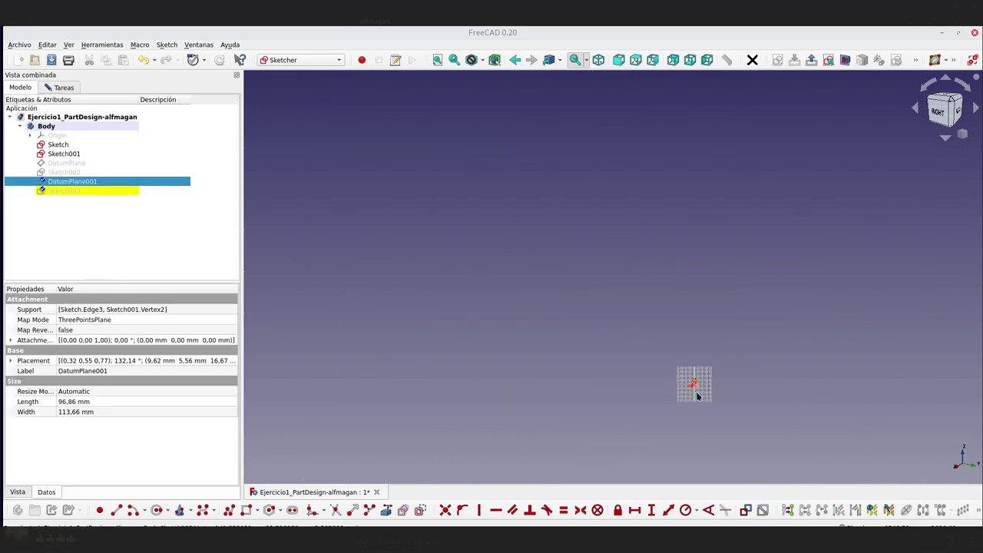
pyautogui.scroll(2, 683, 364)
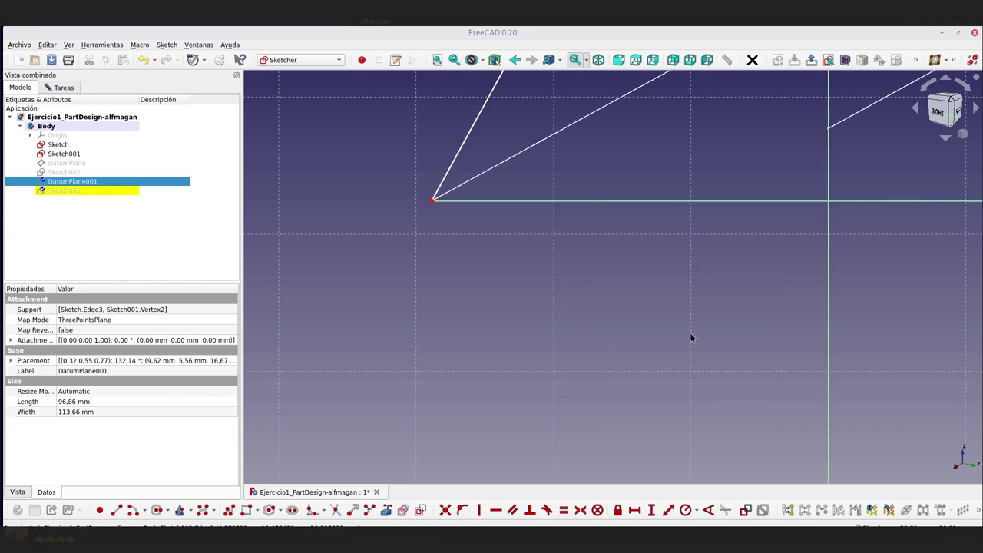
pyautogui.scroll(2, 695, 323)
pyautogui.scroll(1, 697, 306)
pyautogui.scroll(-1, 762, 189)
pyautogui.scroll(-1, 763, 182)
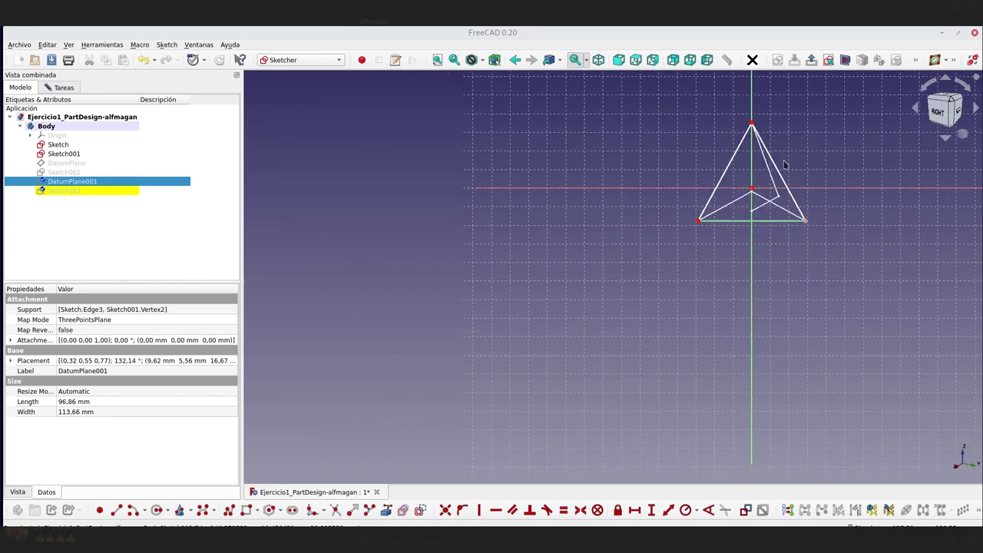
pyautogui.moveTo(783, 161)
pyautogui.mouseDown(button='middle')
pyautogui.moveTo(788, 149)
pyautogui.moveTo(783, 165)
pyautogui.mouseUp(button='middle')
pyautogui.scroll(2, 748, 176)
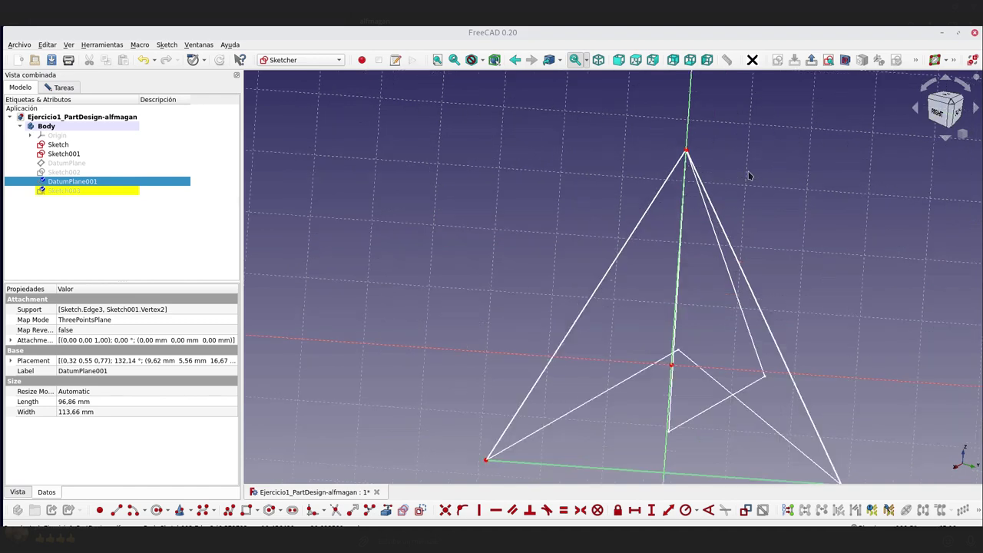
pyautogui.moveTo(649, 209); pyautogui.dragTo(634, 222)
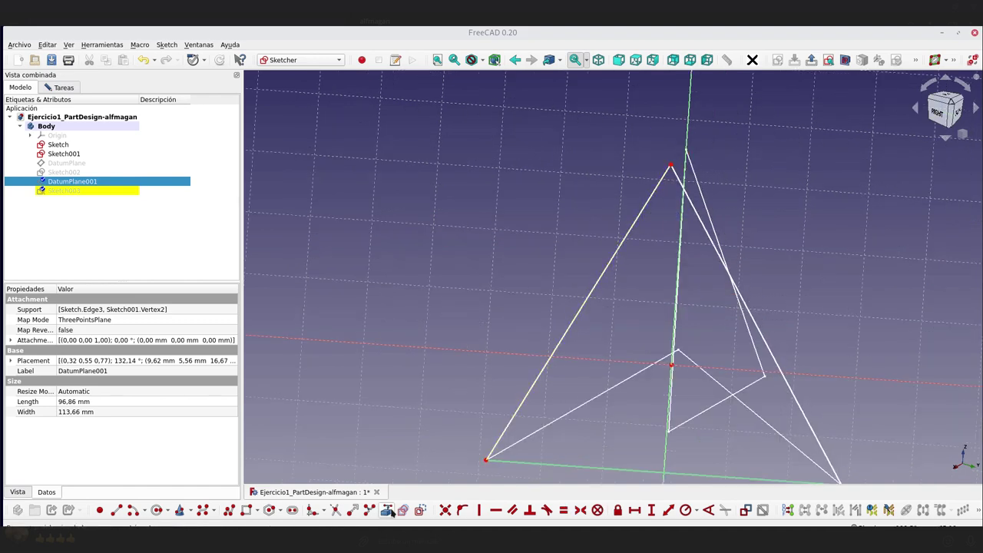
# Import the slanted tetrahedron edge as external geometry and make the apex coincident with its end.
pyautogui.click(615, 354)
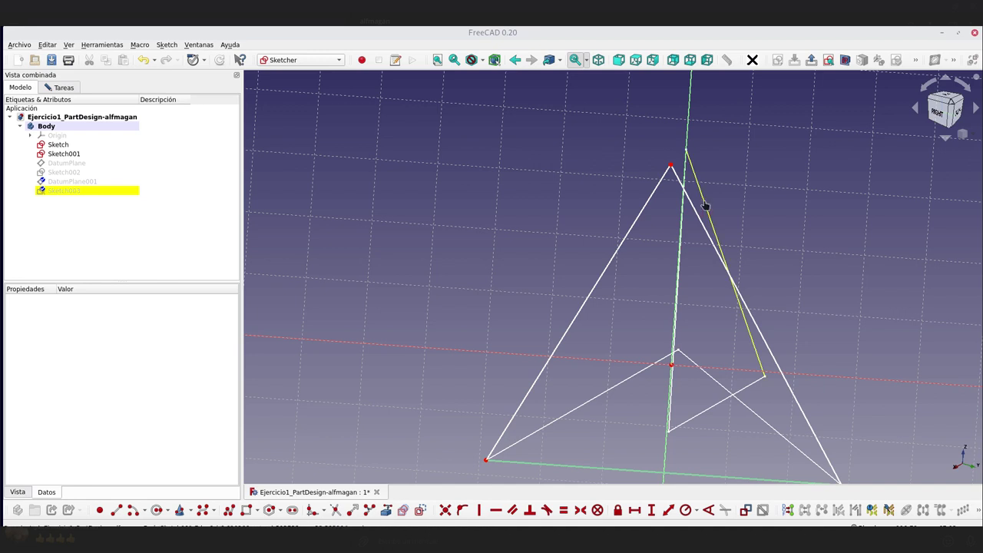
pyautogui.click(704, 204)
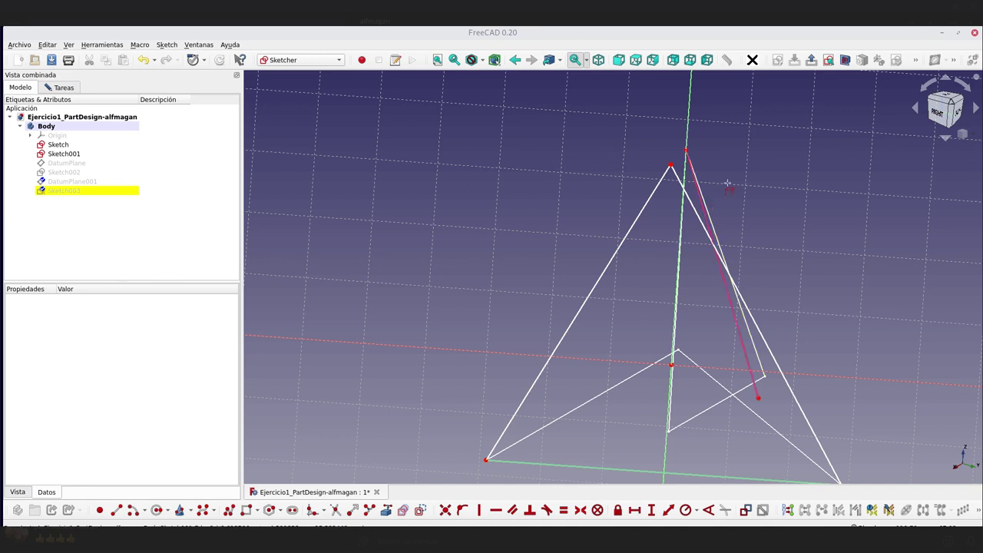
pyautogui.rightClick(684, 158)
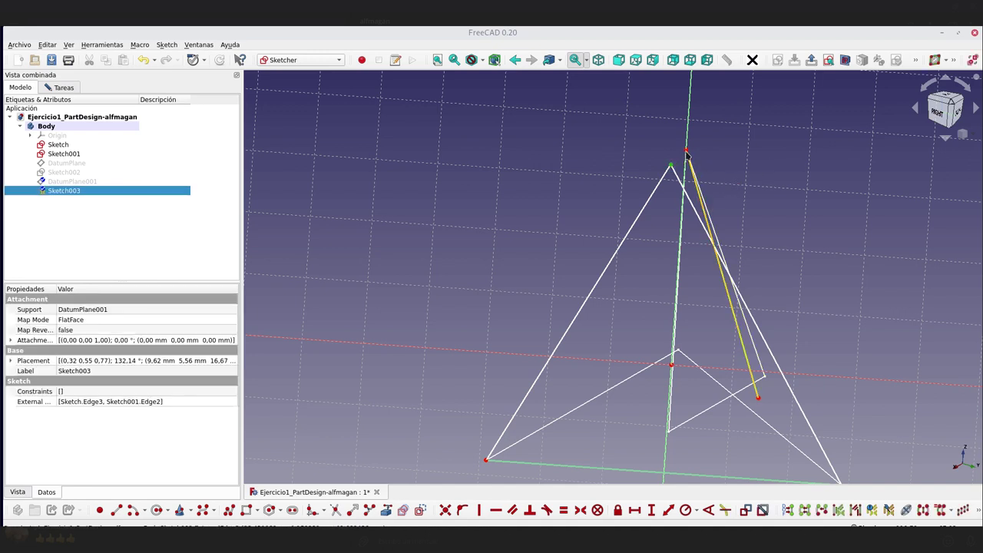
pyautogui.click(445, 512)
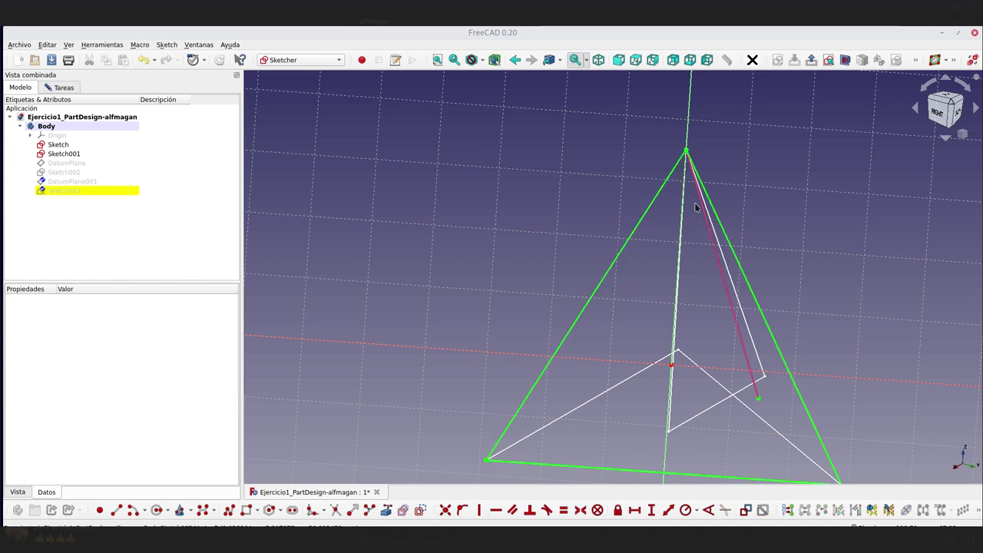
pyautogui.click(62, 88)
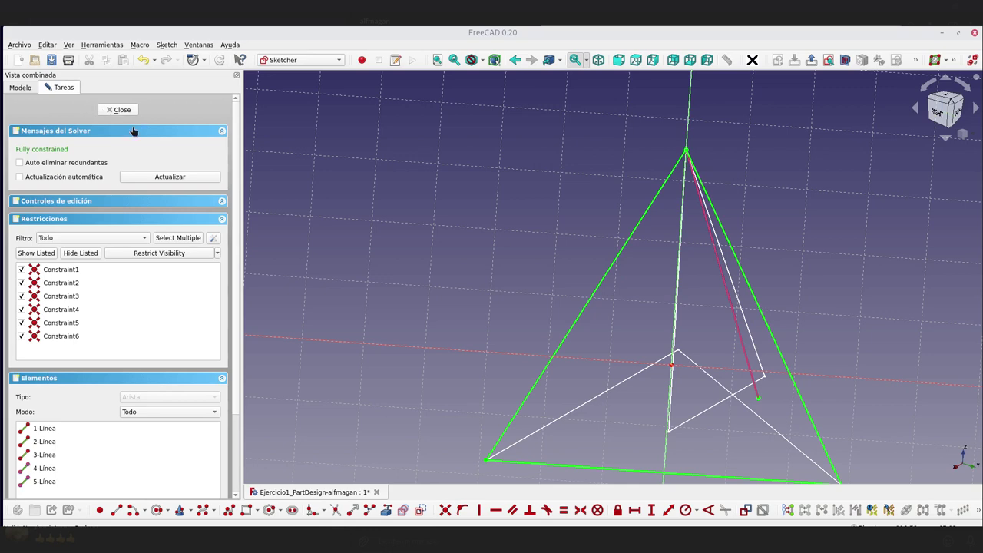
# Close Sketch003, unhide Sketch002 and Sketch003, hide Sketch001, and orbit around the wireframe.
pyautogui.click(119, 109)
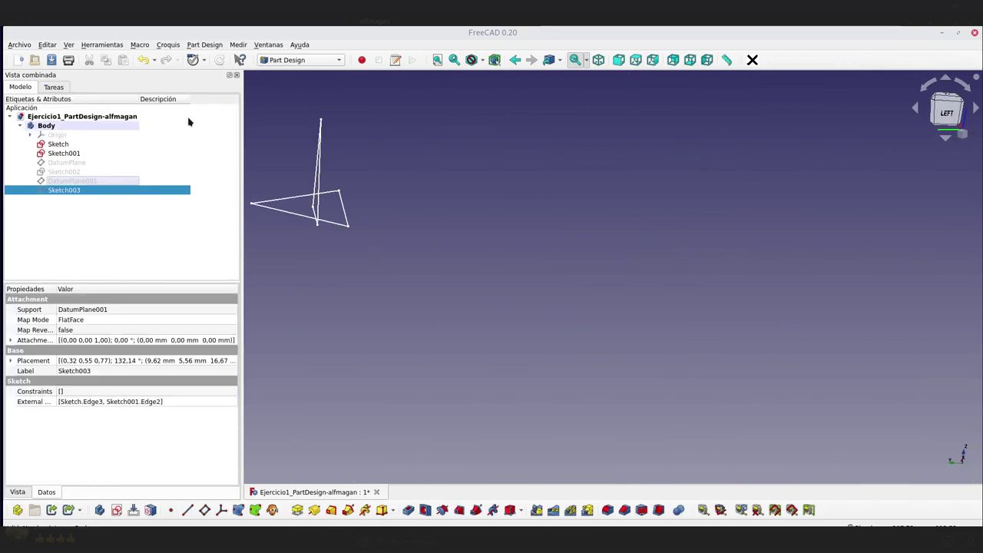
pyautogui.click(62, 172)
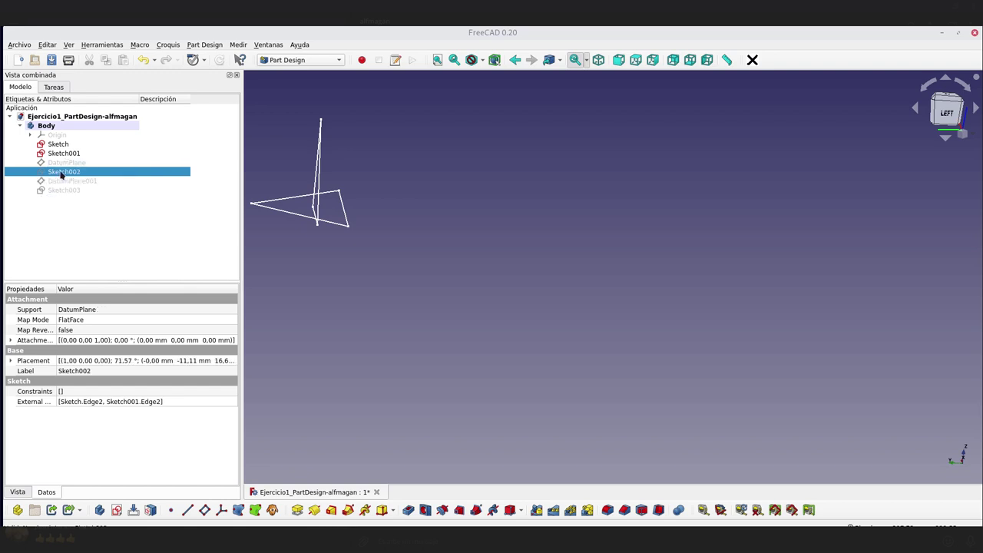
pyautogui.press('space')
pyautogui.click(61, 181)
pyautogui.click(61, 191)
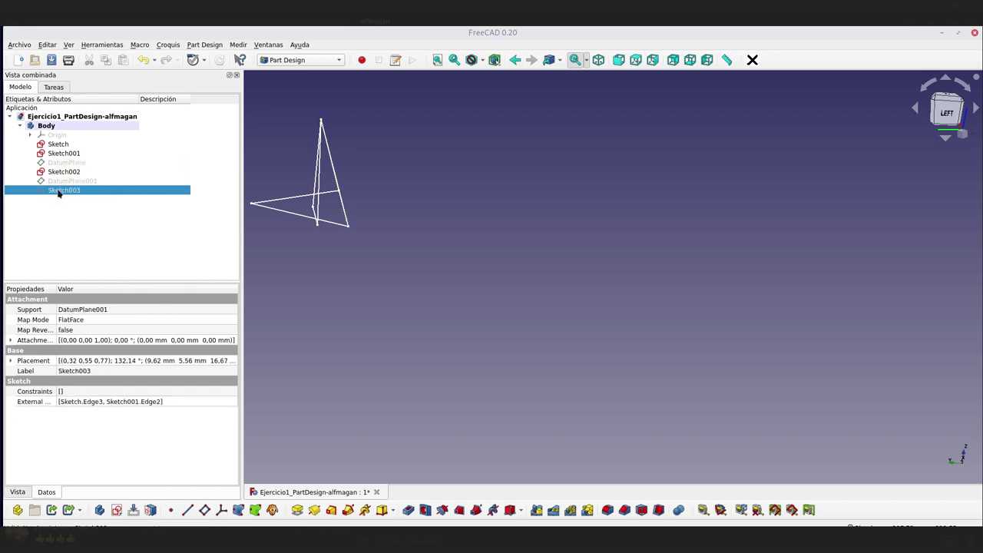
pyautogui.press('space')
pyautogui.click(64, 156)
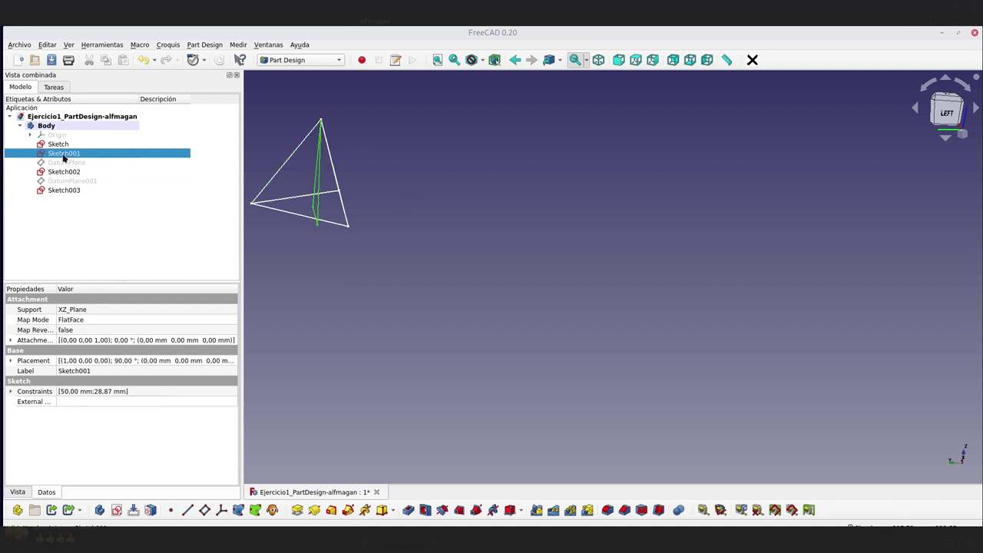
pyautogui.press('space')
pyautogui.moveTo(451, 205)
pyautogui.mouseDown(button='middle')
pyautogui.moveTo(406, 219)
pyautogui.moveTo(386, 199)
pyautogui.mouseUp(button='middle')
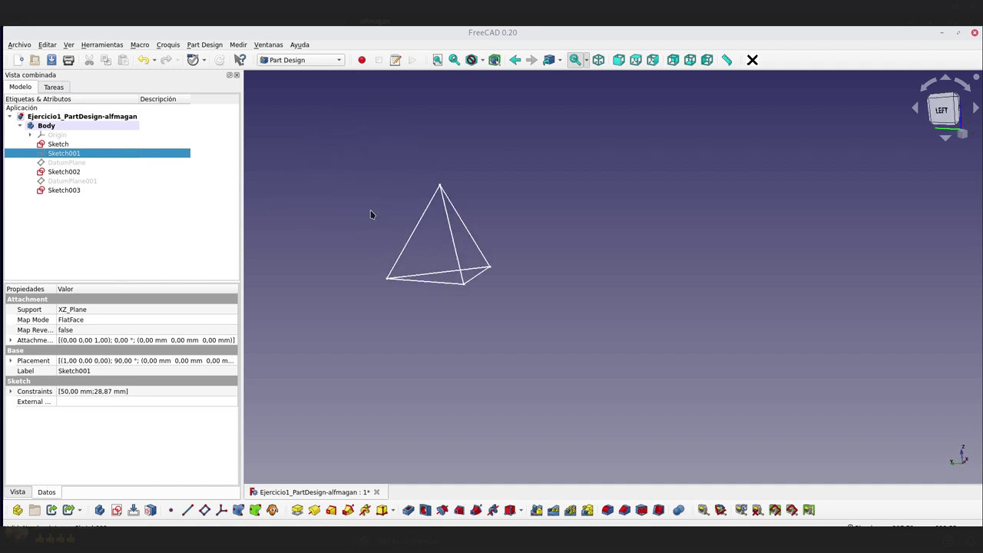
pyautogui.scroll(3, 370, 214)
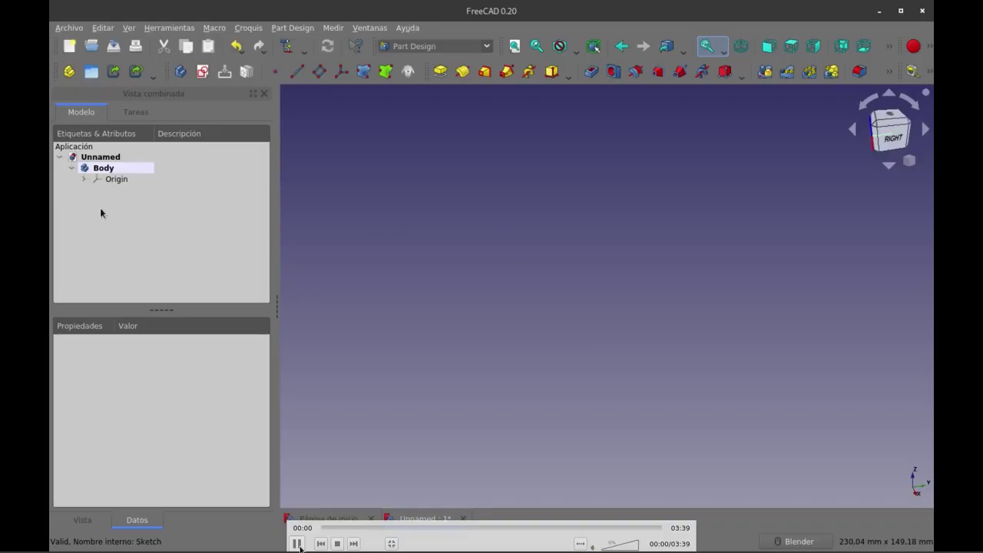
# Create a new sketch in the Body on the XY_Plane.
pyautogui.click(202, 72)
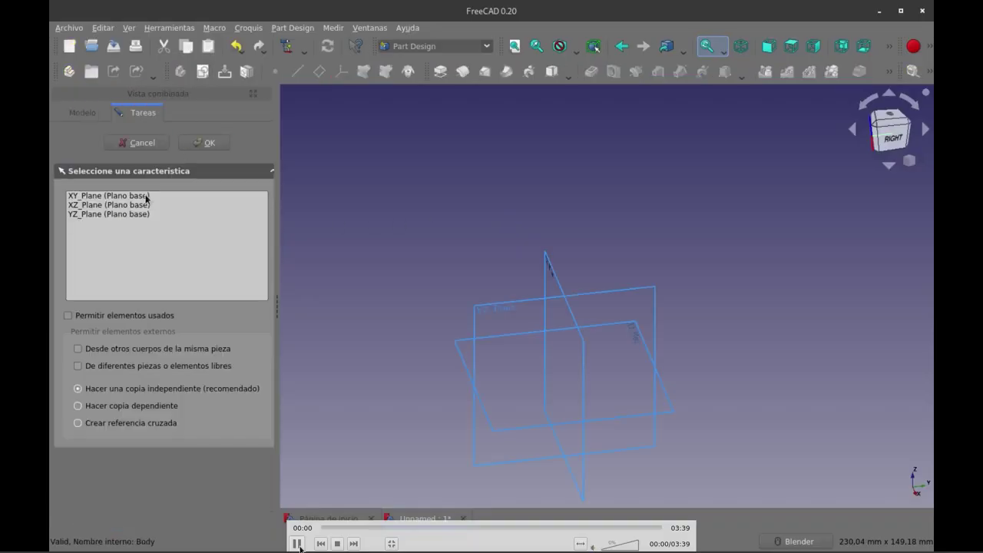
pyautogui.click(128, 196)
pyautogui.click(205, 144)
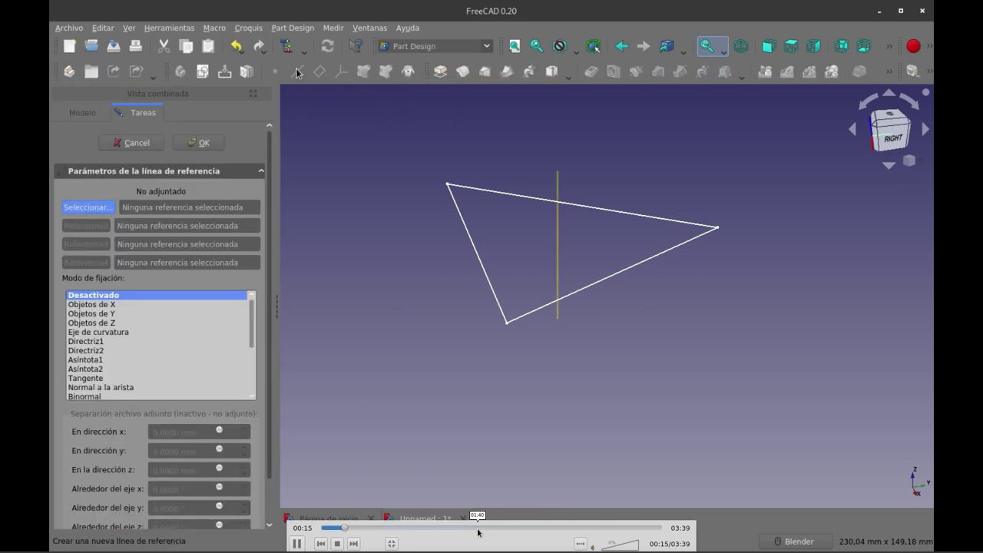
# Attach a DatumLine to the triangle's three edges in 'Primer eje principal' mode.
pyautogui.press('space')
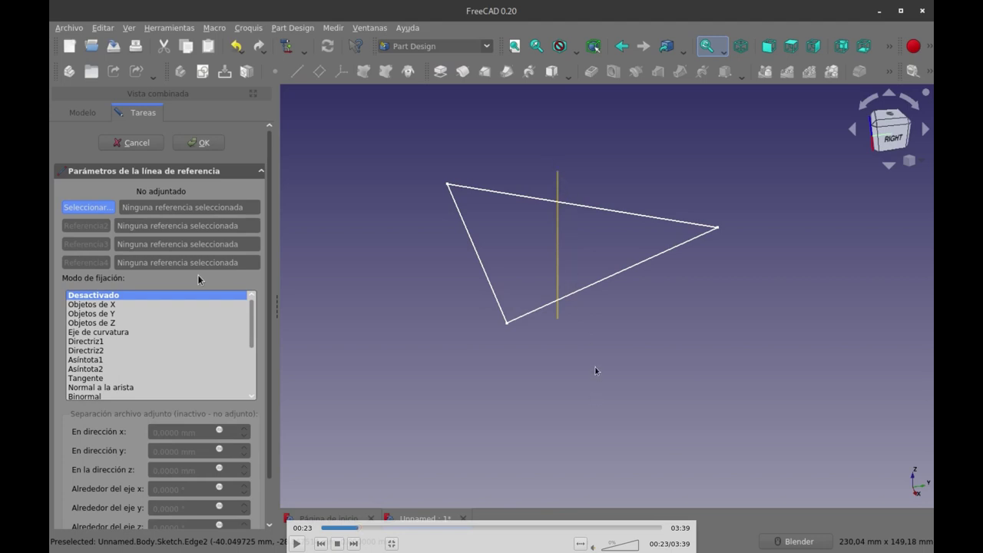
pyautogui.click(470, 236)
pyautogui.click(517, 197)
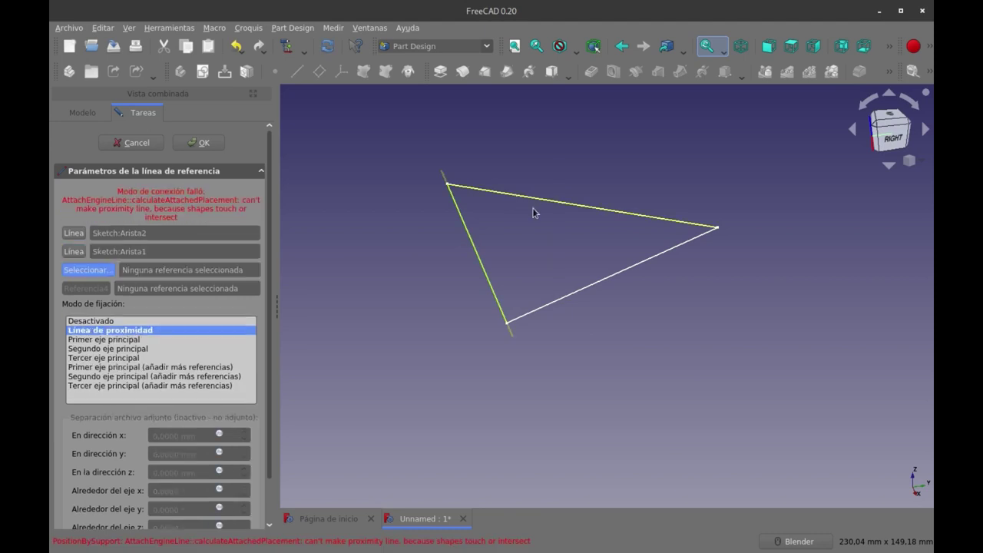
pyautogui.click(603, 285)
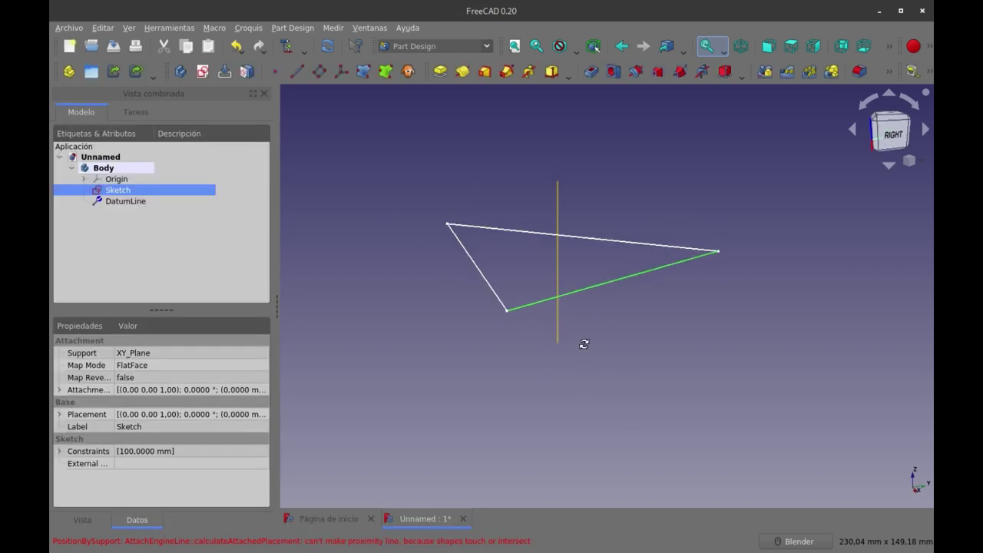
pyautogui.moveTo(584, 344); pyautogui.dragTo(501, 347, button='middle')
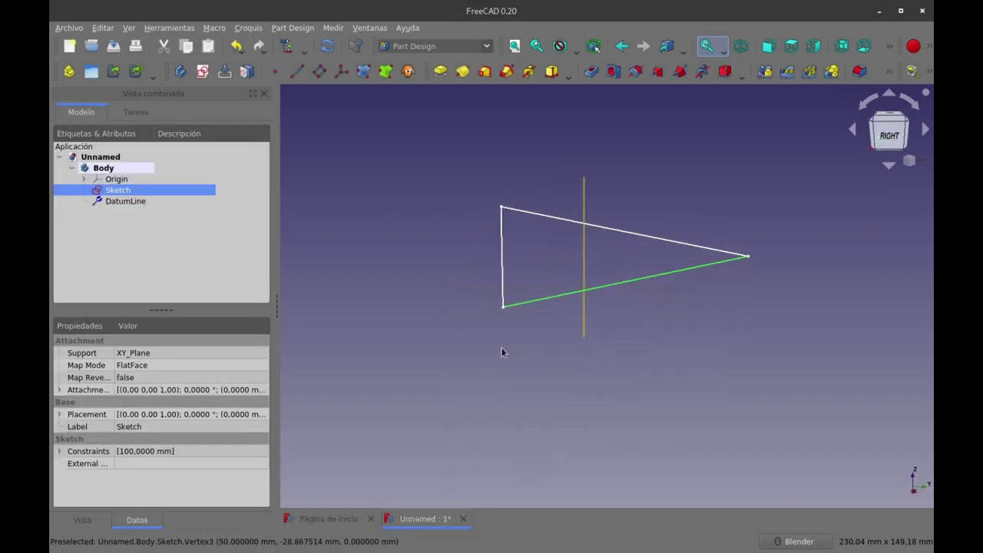
# Create a three-point DatumPlane through the DatumLine and the triangle's lower-left Vertex3.
pyautogui.click(459, 270)
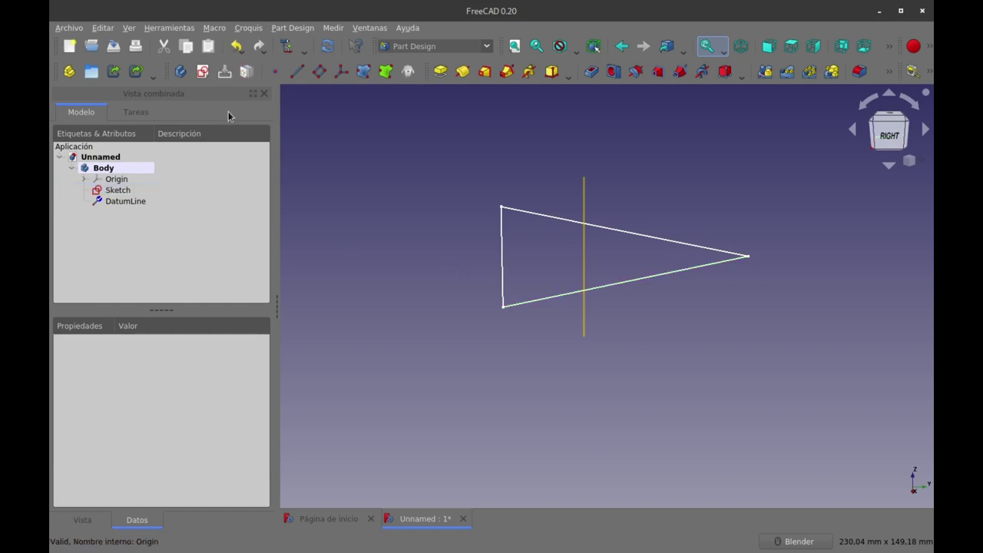
pyautogui.click(321, 72)
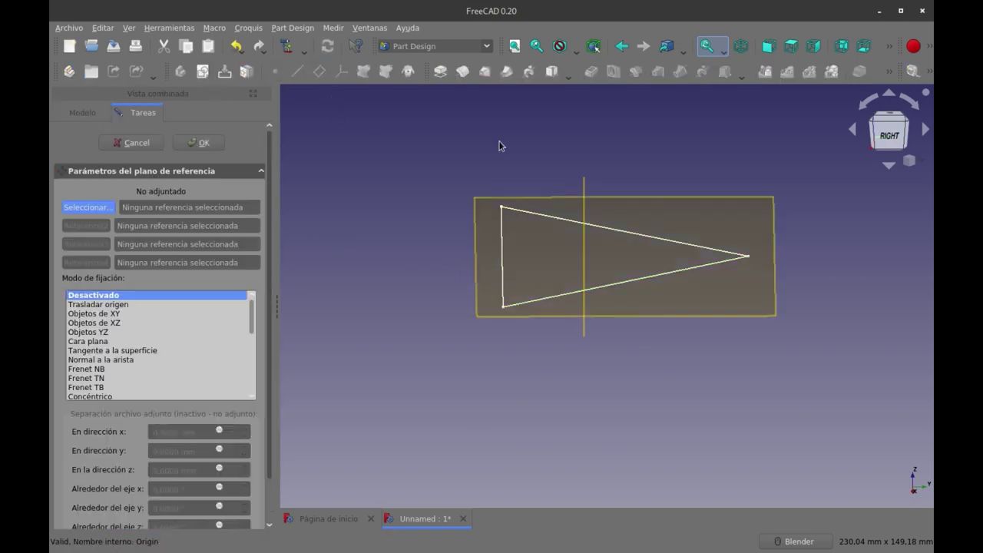
pyautogui.click(584, 192)
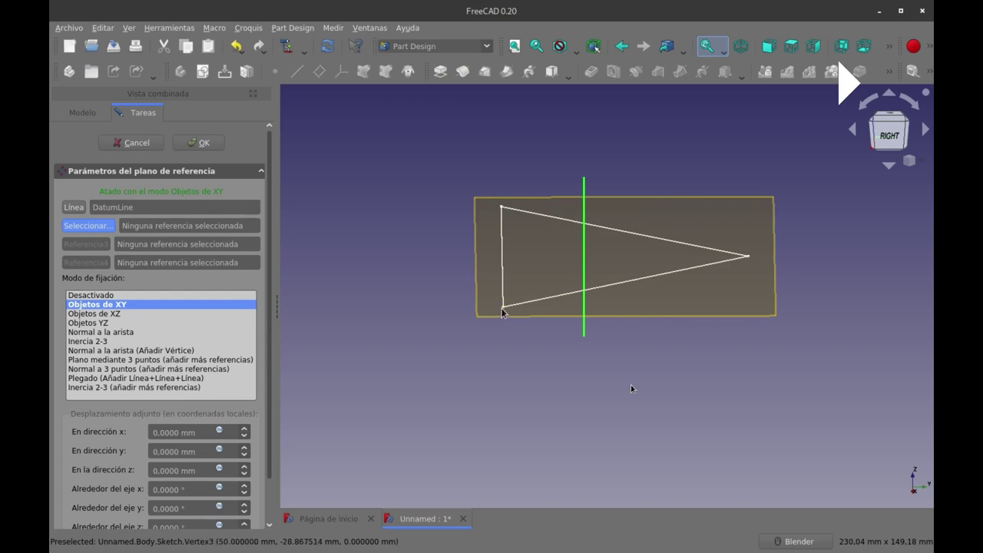
pyautogui.click(502, 308)
pyautogui.moveTo(541, 318)
pyautogui.mouseDown(button='middle')
pyautogui.moveTo(556, 299)
pyautogui.moveTo(542, 298)
pyautogui.mouseUp(button='middle')
pyautogui.press('space')
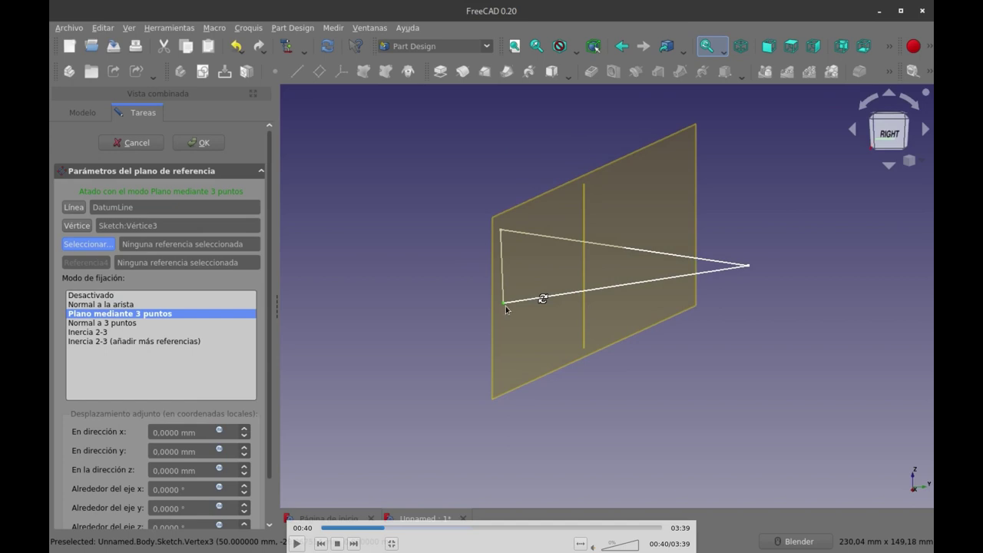
pyautogui.press('space')
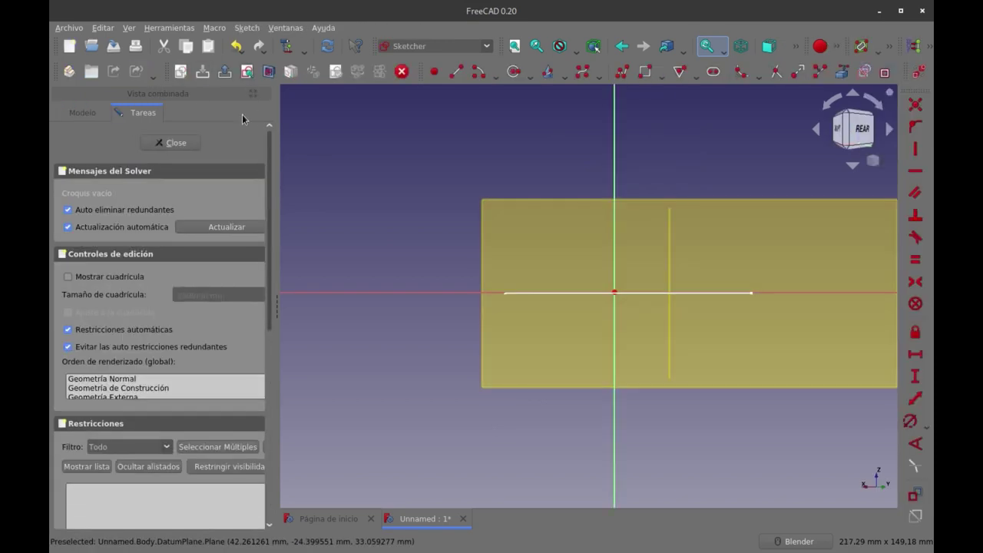
# Import the vertical DatumLine into the sketch as external geometry.
pyautogui.click(100, 111)
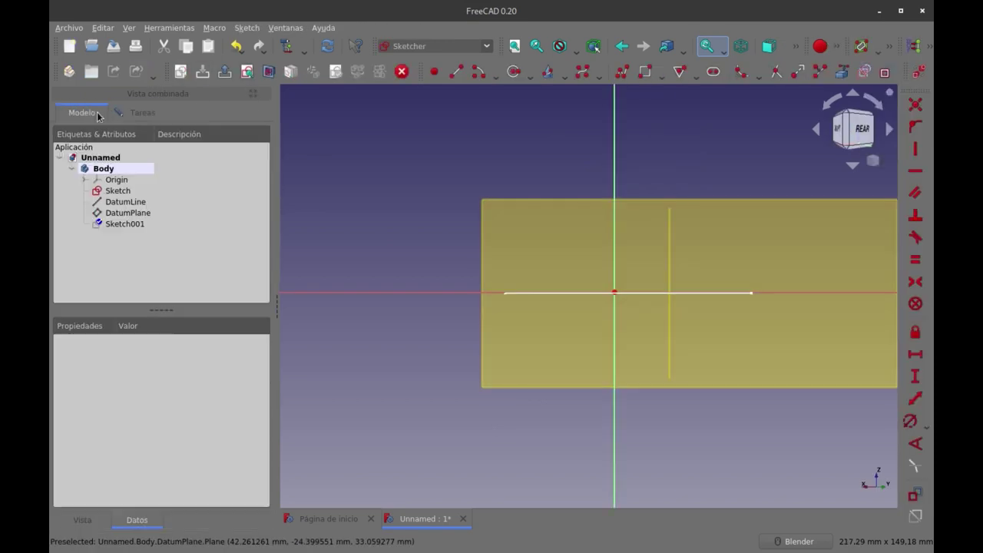
pyautogui.click(127, 214)
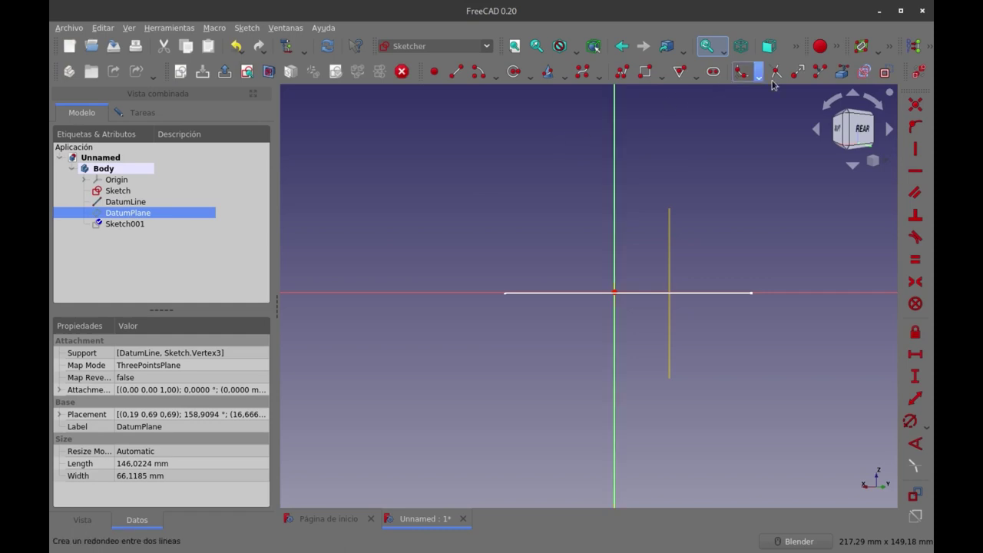
pyautogui.click(712, 256)
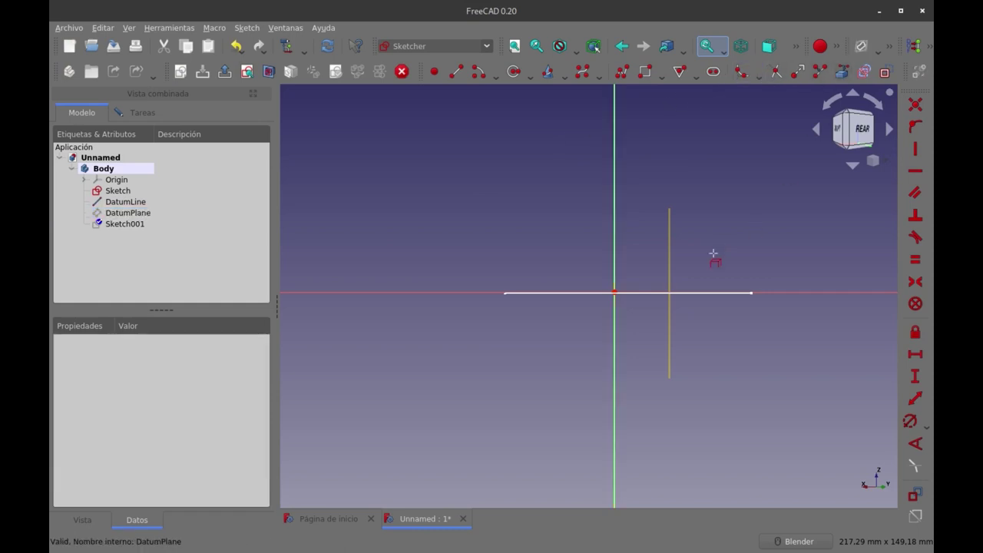
pyautogui.click(669, 260)
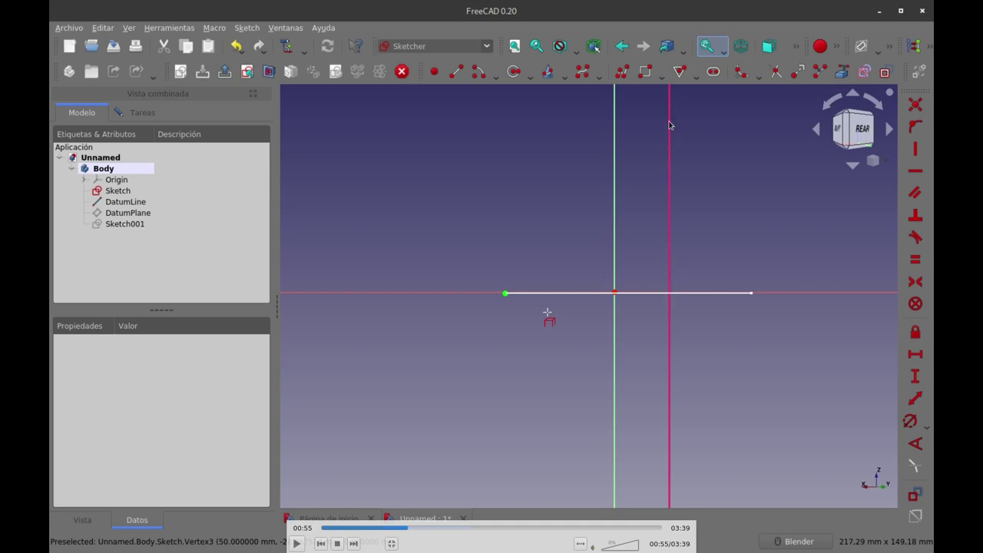
pyautogui.press('space')
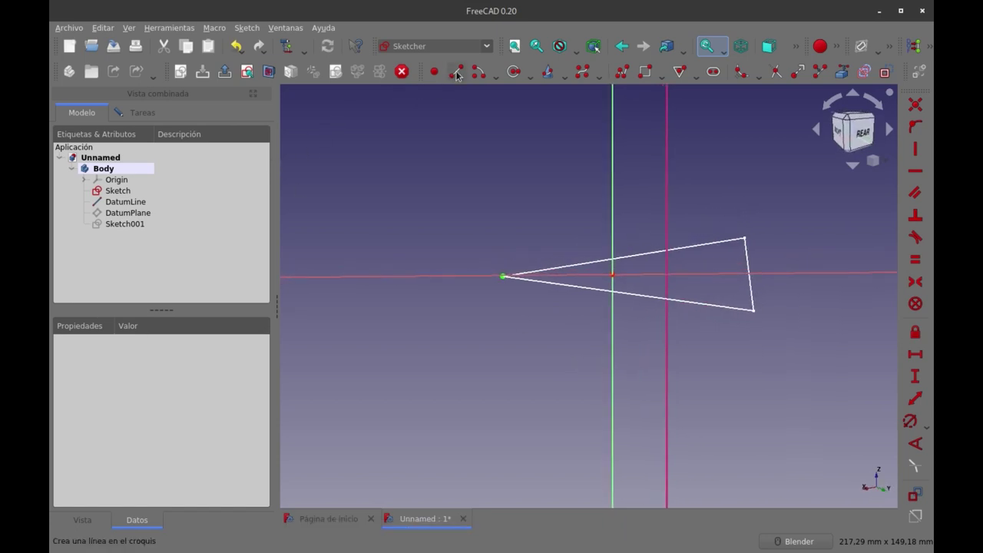
# Draw a line from the triangle corner to the DatumLine and constrain its length to 100 mm.
pyautogui.click(503, 276)
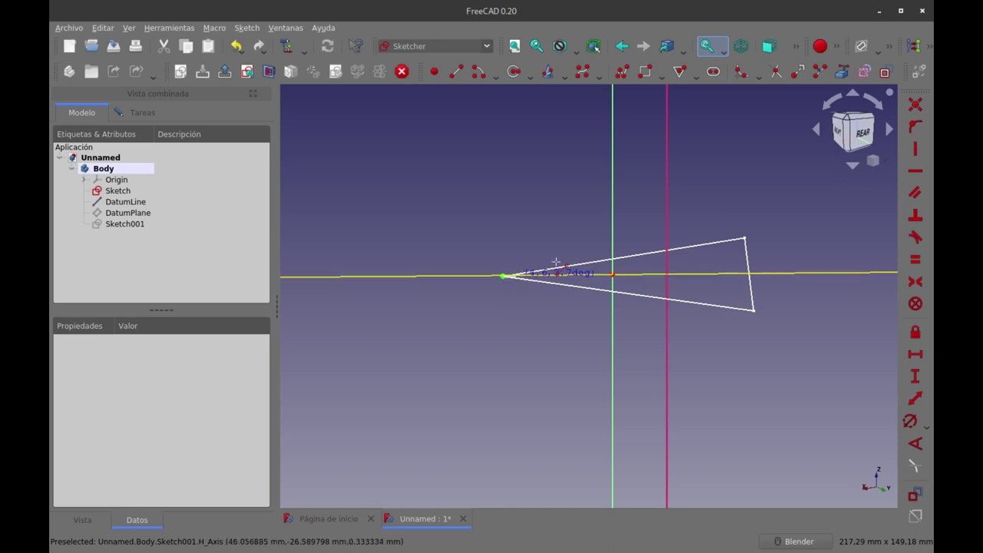
pyautogui.click(666, 161)
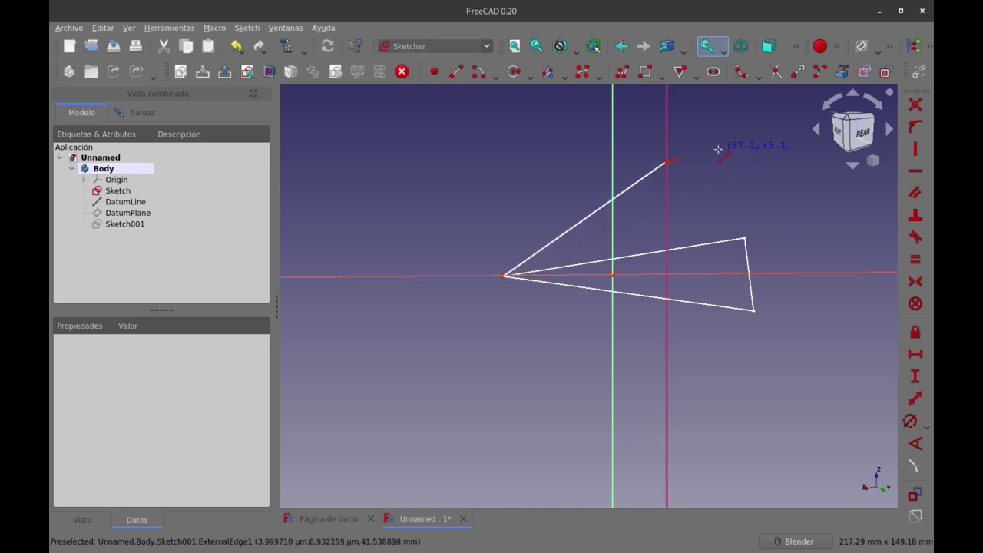
pyautogui.click(650, 174)
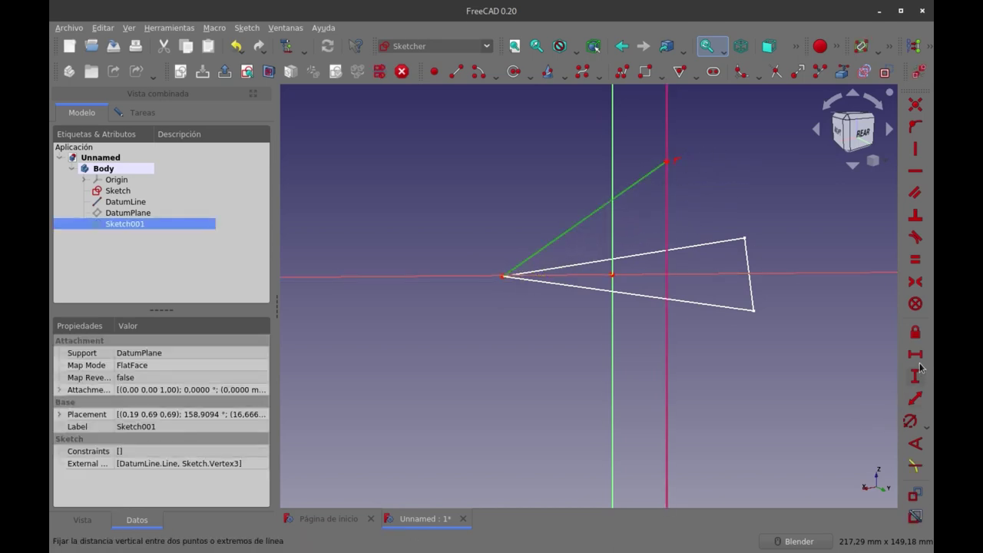
pyautogui.click(917, 399)
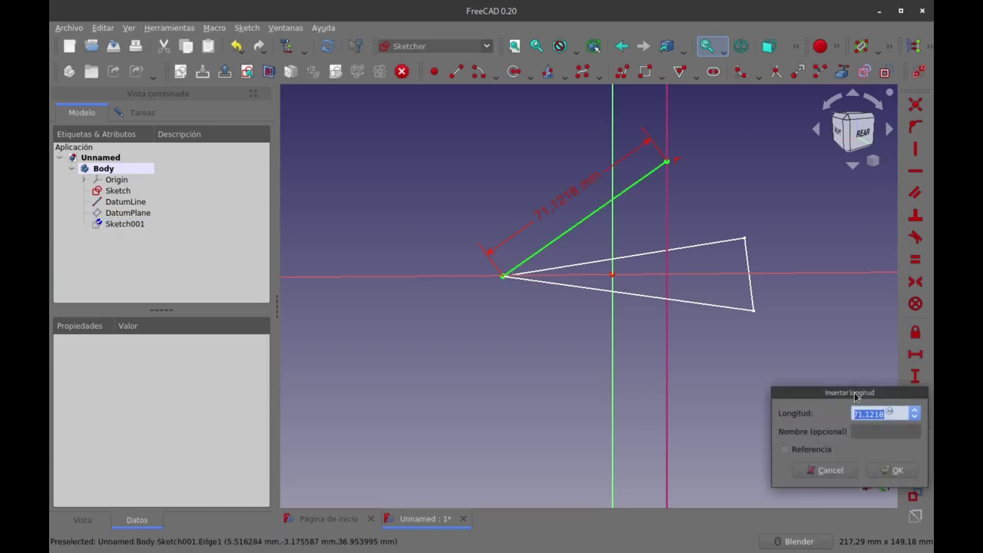
pyautogui.write('100')
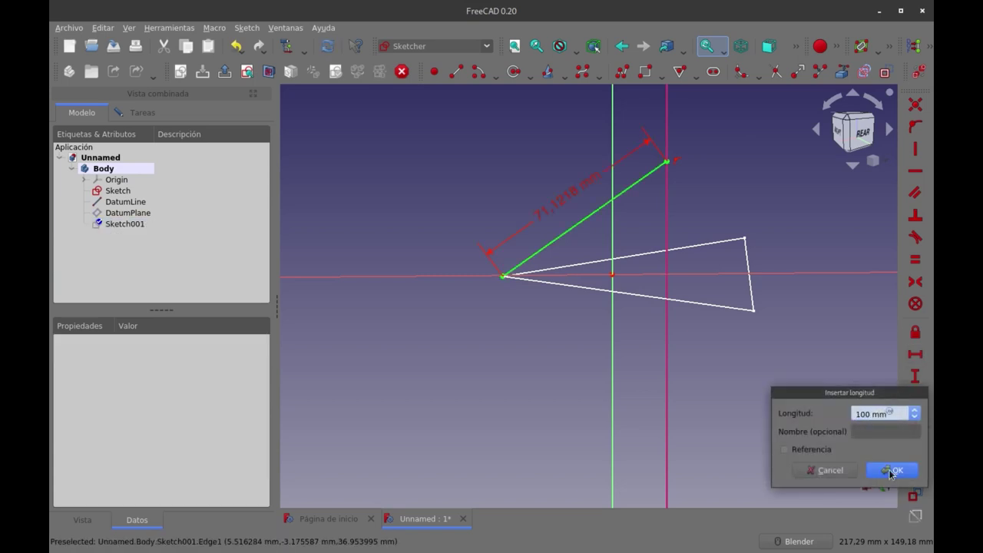
pyautogui.click(892, 471)
pyautogui.scroll(-4, 559, 387)
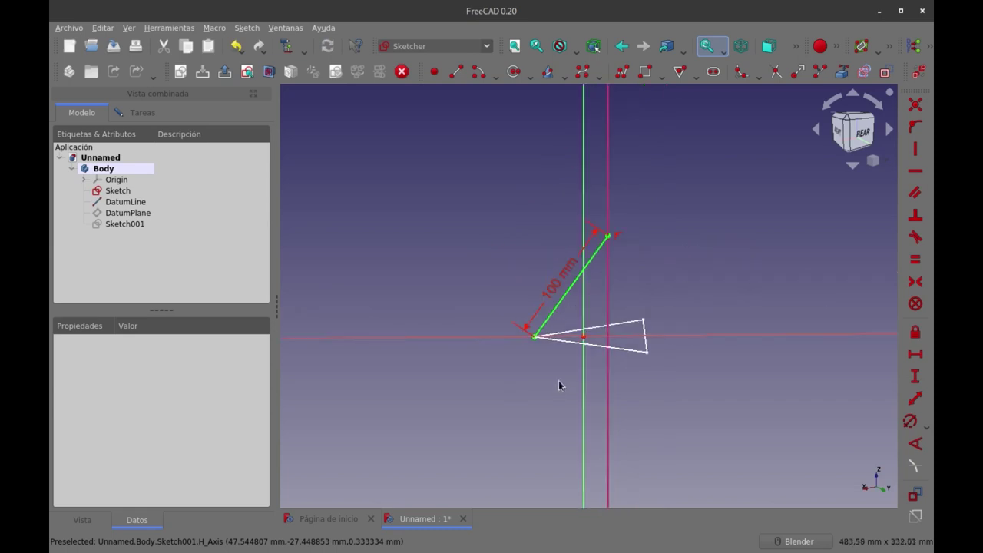
pyautogui.scroll(4, 667, 300)
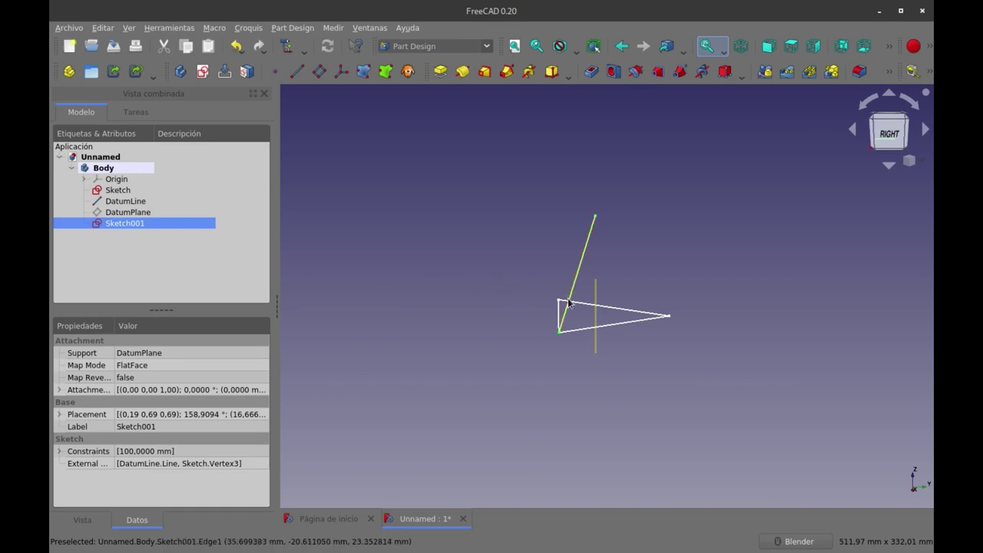
# Orbit and zoom around the newly drawn edge, then clear the selection.
pyautogui.scroll(5, 572, 299)
pyautogui.moveTo(634, 345)
pyautogui.mouseDown(button='middle')
pyautogui.moveTo(599, 353)
pyautogui.moveTo(669, 373)
pyautogui.moveTo(829, 336)
pyautogui.mouseUp(button='middle')
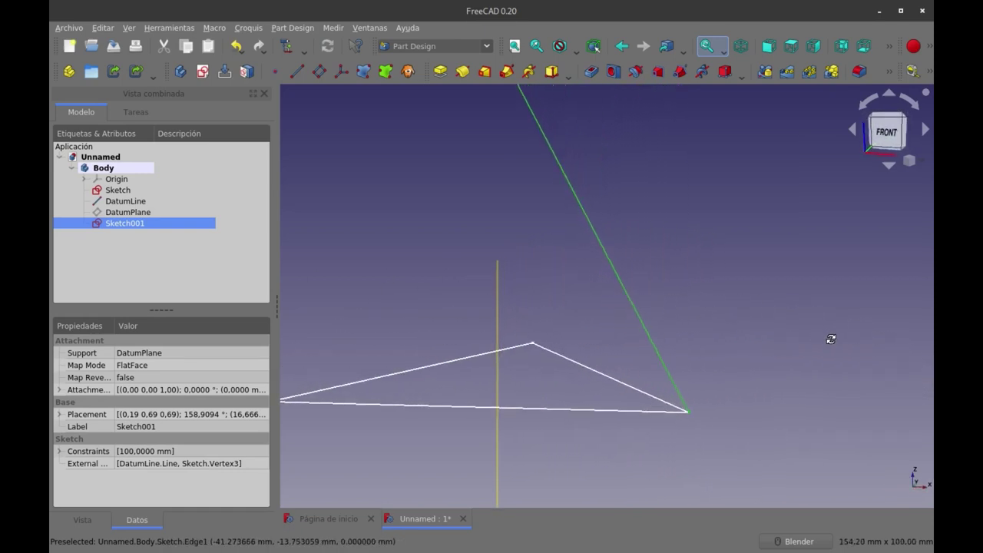
pyautogui.scroll(-2, 827, 336)
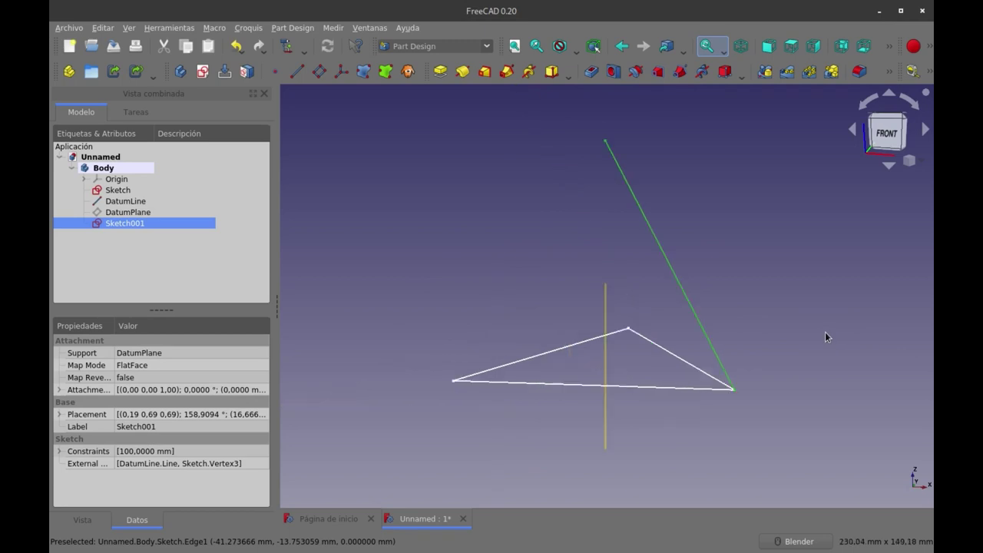
pyautogui.click(163, 256)
# Create DatumPlane001 through the vertical DatumLine and the triangle's left corner (Vertex2), then select it.
pyautogui.click(318, 71)
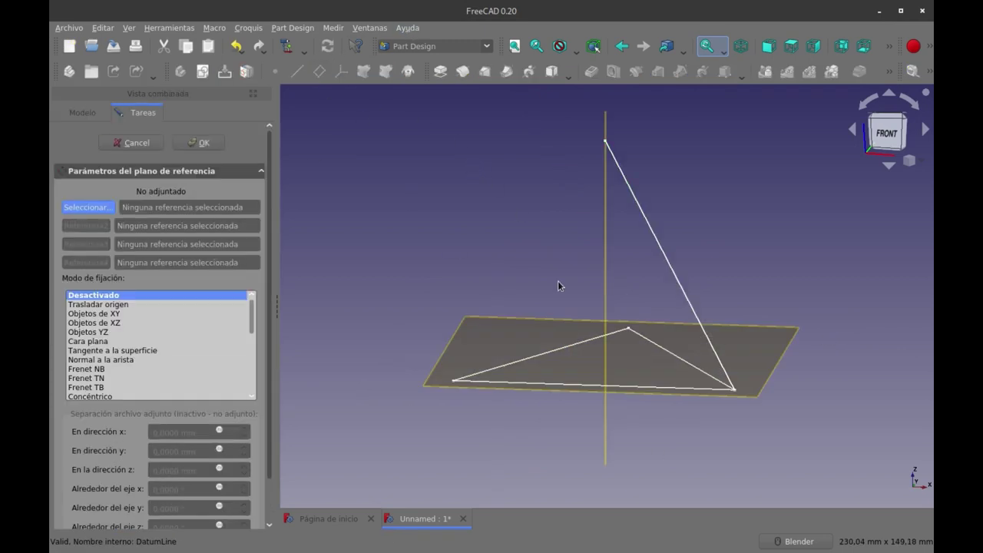
pyautogui.click(605, 252)
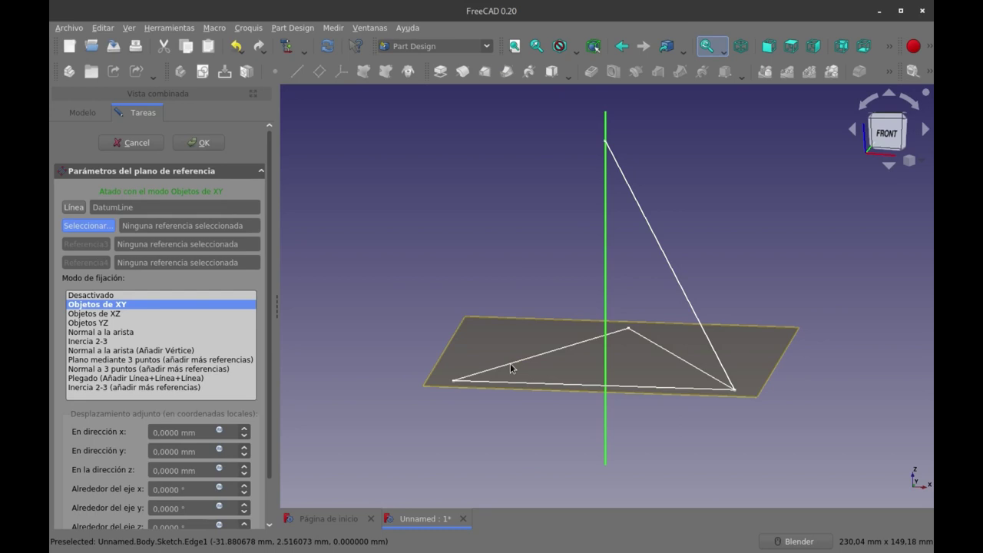
pyautogui.click(451, 384)
pyautogui.moveTo(522, 370); pyautogui.dragTo(376, 361, button='middle')
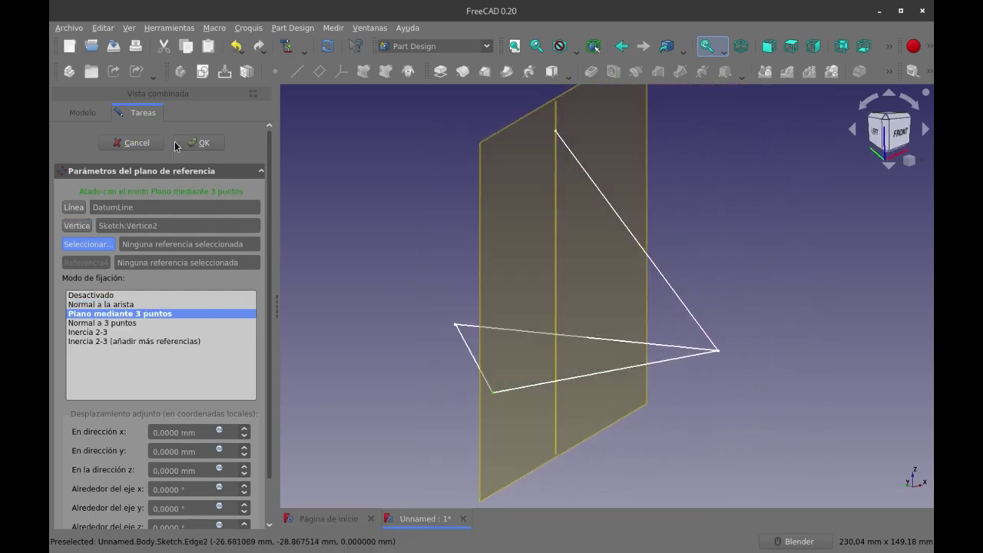
pyautogui.click(198, 143)
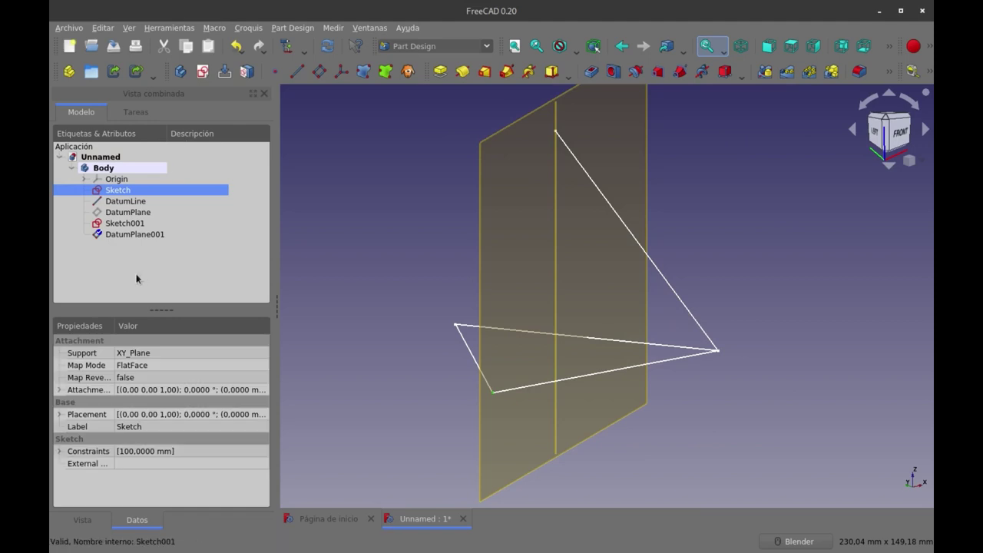
pyautogui.click(136, 273)
pyautogui.click(499, 216)
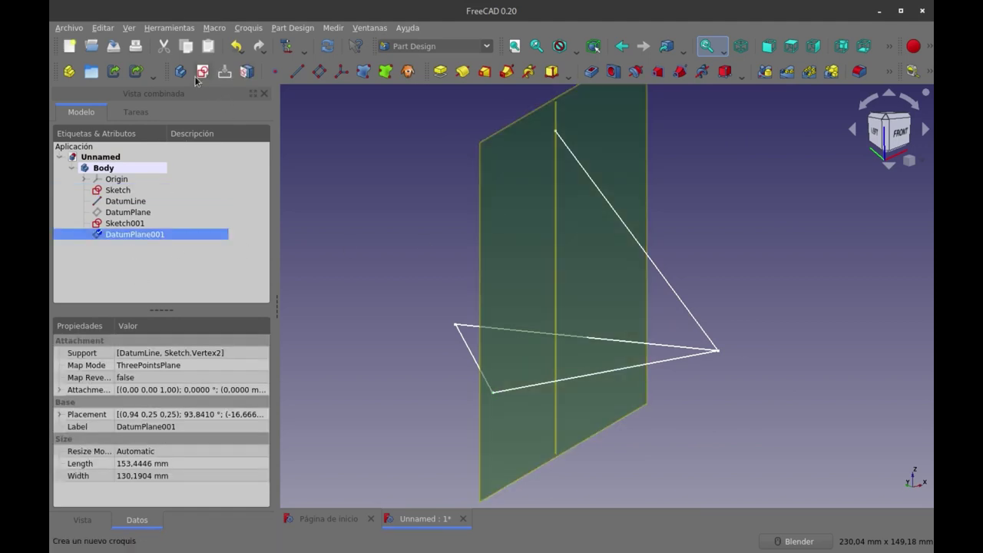
# Start a sketch on DatumPlane001, hide the plane, and link the vertical datum line as external geometry.
pyautogui.click(201, 72)
pyautogui.click(89, 113)
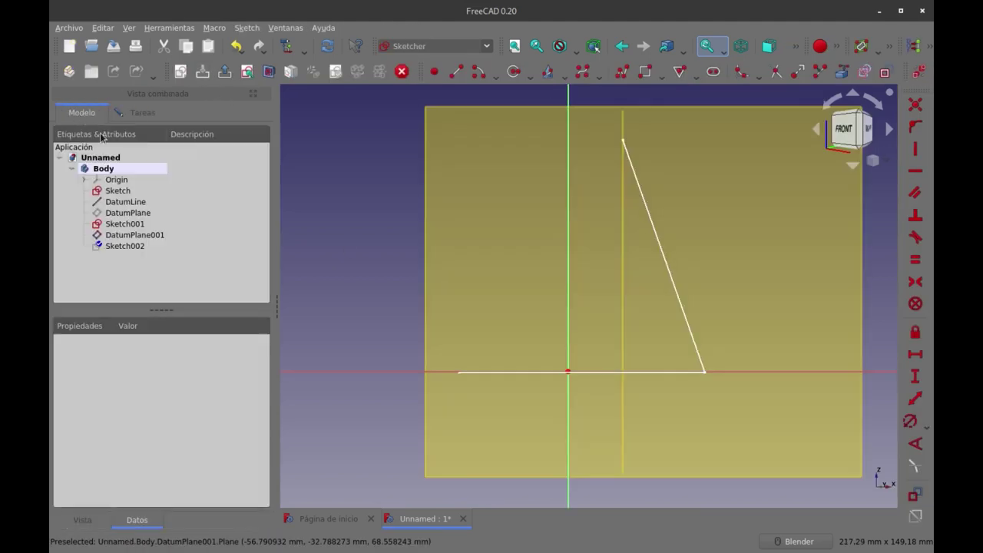
pyautogui.click(128, 239)
pyautogui.press('space')
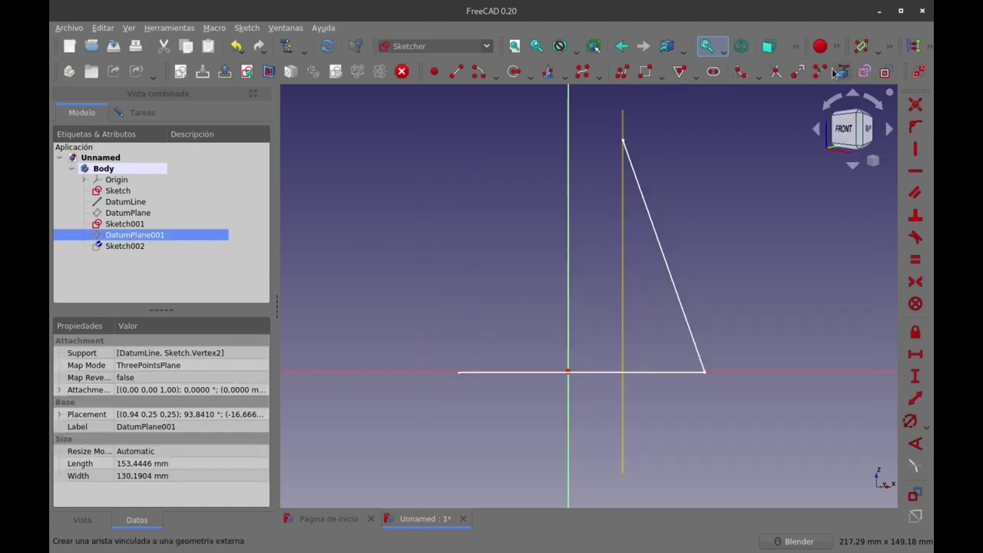
pyautogui.click(586, 247)
pyautogui.click(622, 243)
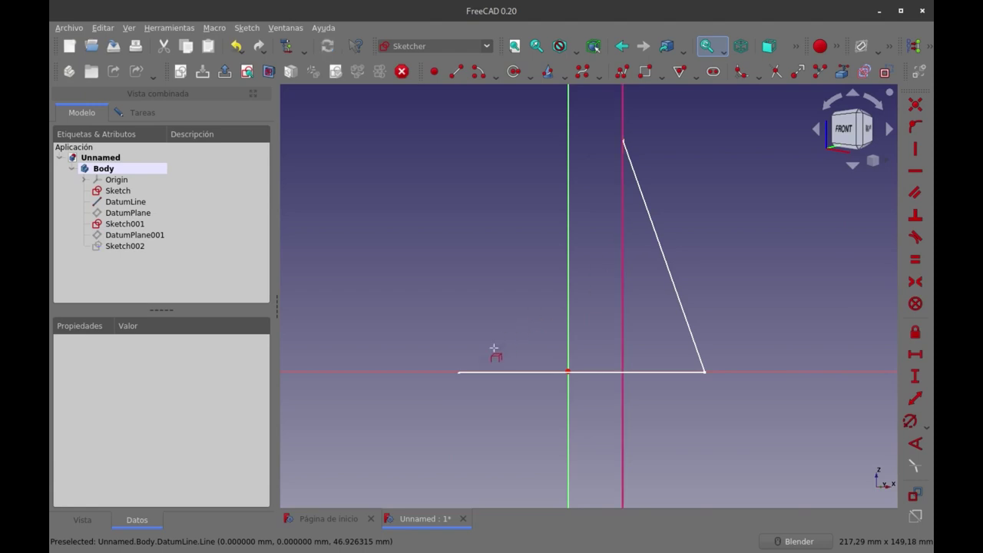
pyautogui.click(459, 373)
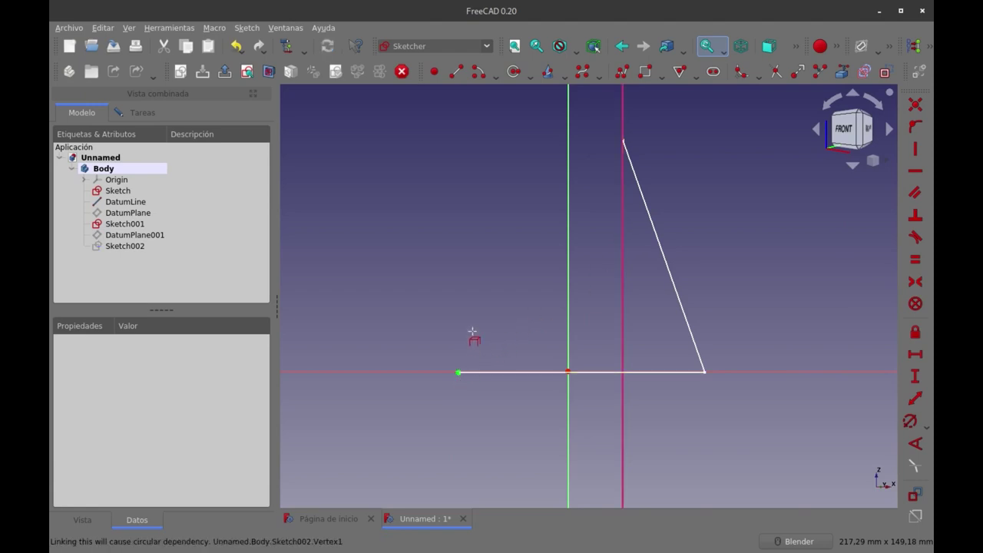
# Draw a sloping line from the base's left endpoint up to the vertical datum line.
pyautogui.click(456, 70)
pyautogui.click(458, 372)
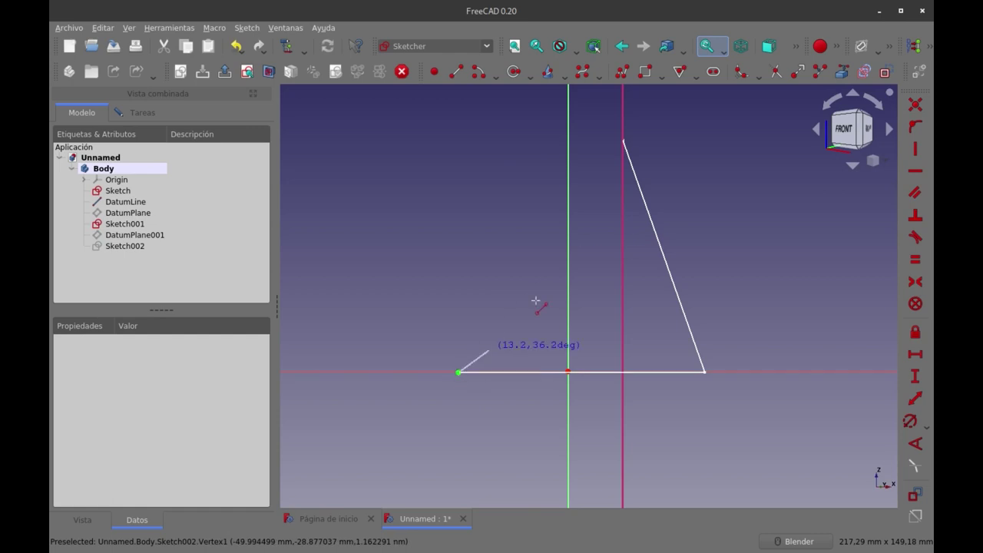
pyautogui.click(622, 195)
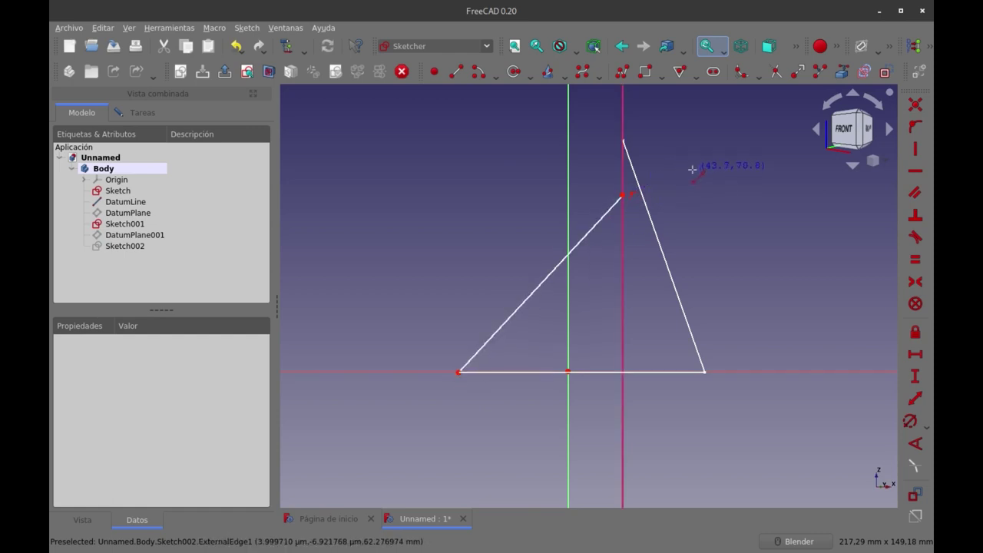
pyautogui.rightClick(692, 169)
pyautogui.click(606, 213)
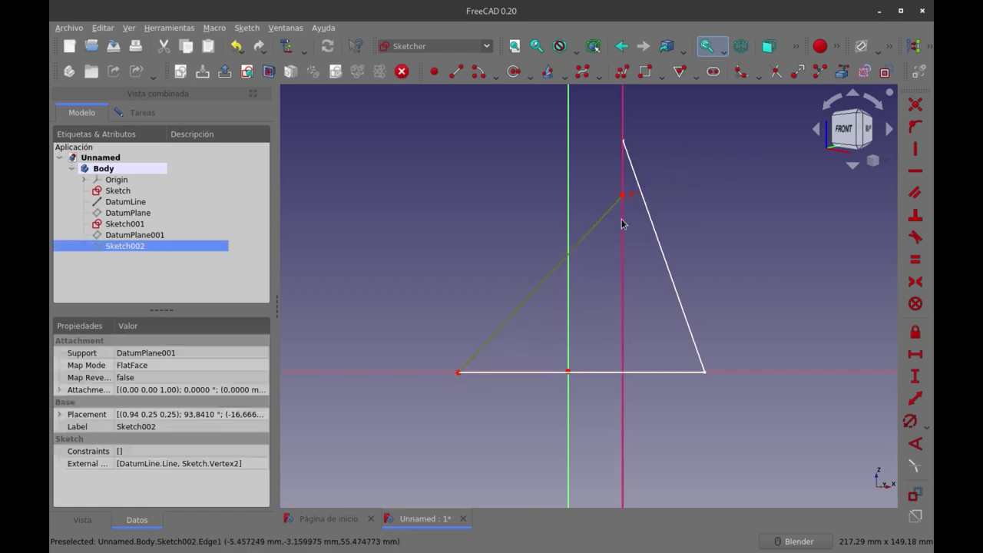
# Constrain the sloping line to 100 mm and close the sketch.
pyautogui.click(917, 399)
pyautogui.write('100')
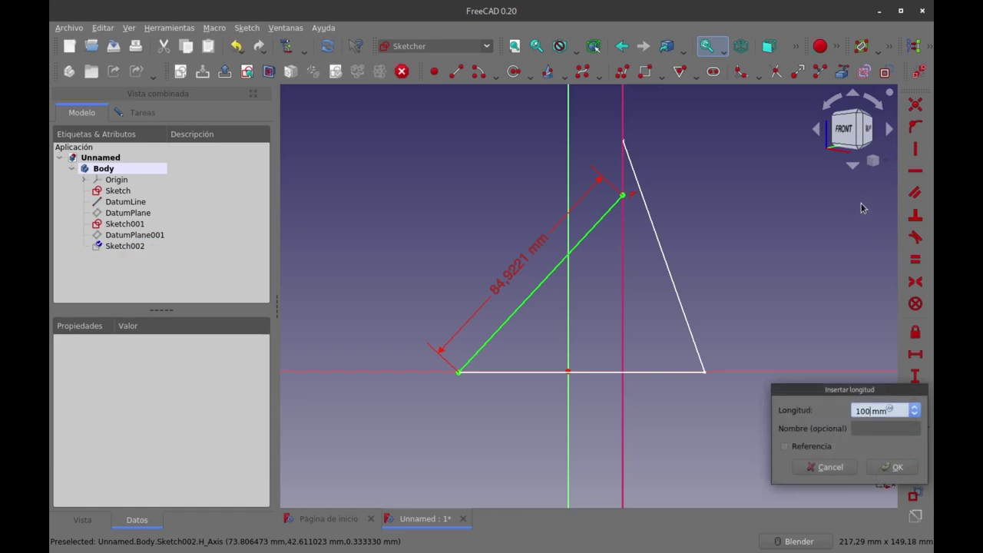
pyautogui.press('Return')
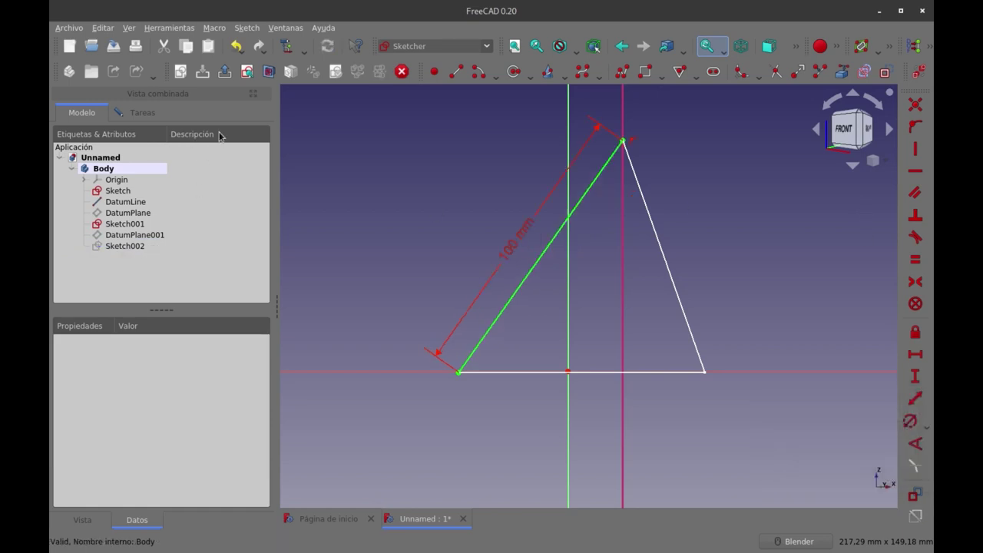
pyautogui.click(402, 71)
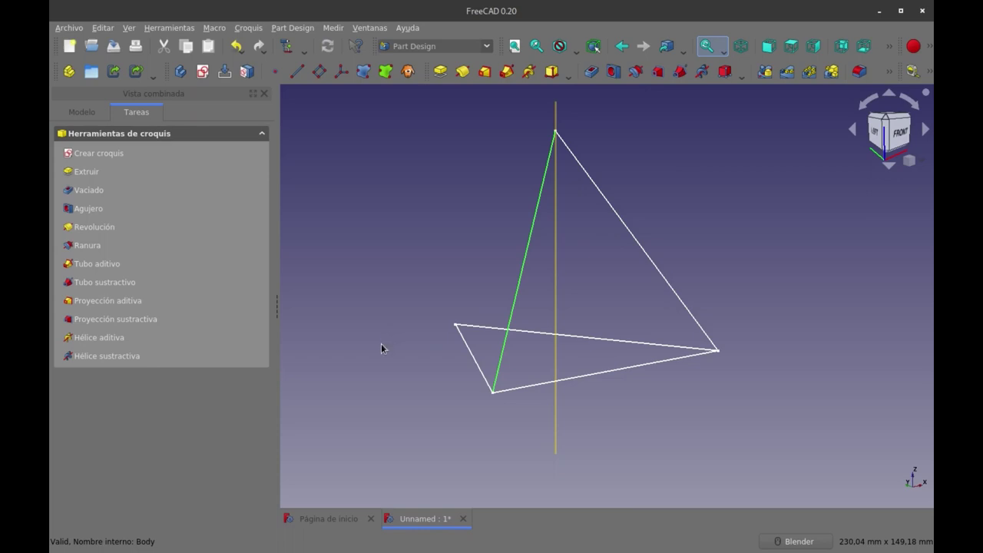
# Orbit the model to see the edges in 3D and clear the Sketch002 selection.
pyautogui.moveTo(381, 348); pyautogui.dragTo(577, 303, button='middle')
pyautogui.scroll(-5, 577, 303)
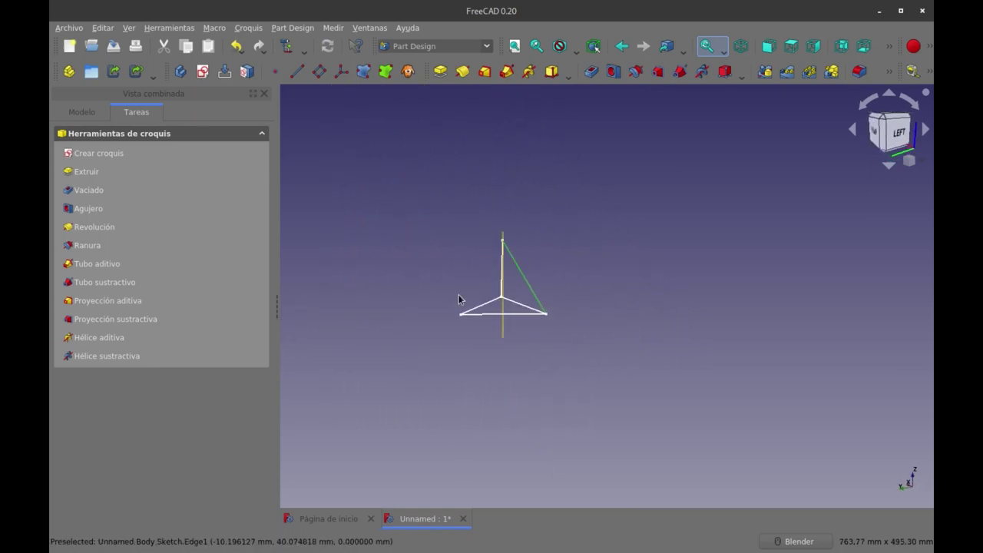
pyautogui.scroll(4, 458, 300)
pyautogui.moveTo(500, 405); pyautogui.dragTo(519, 425, button='middle')
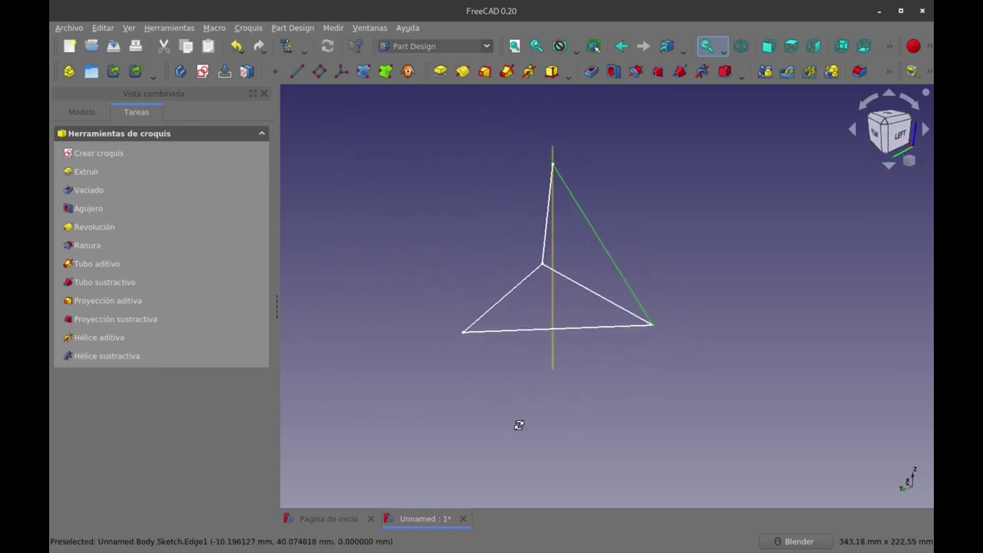
pyautogui.click(82, 111)
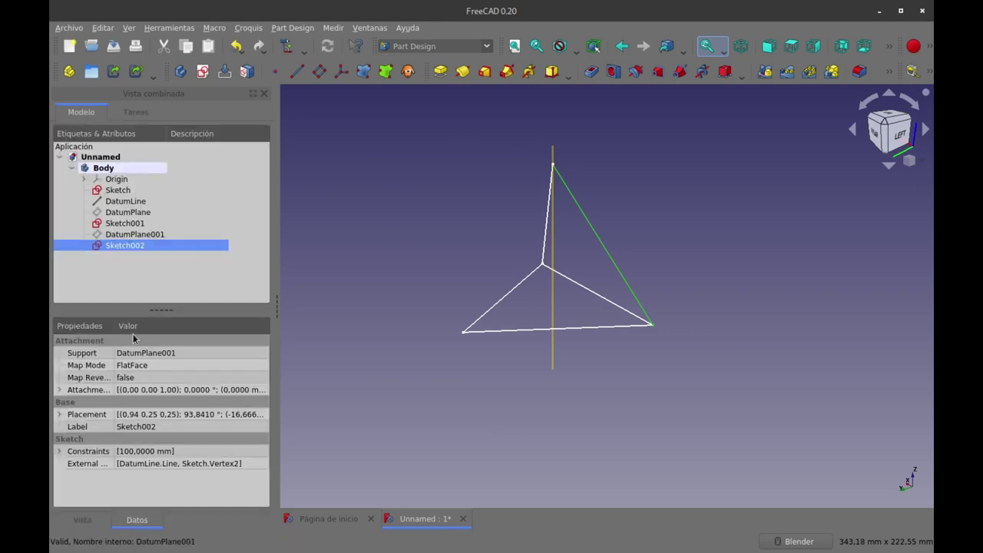
pyautogui.click(123, 284)
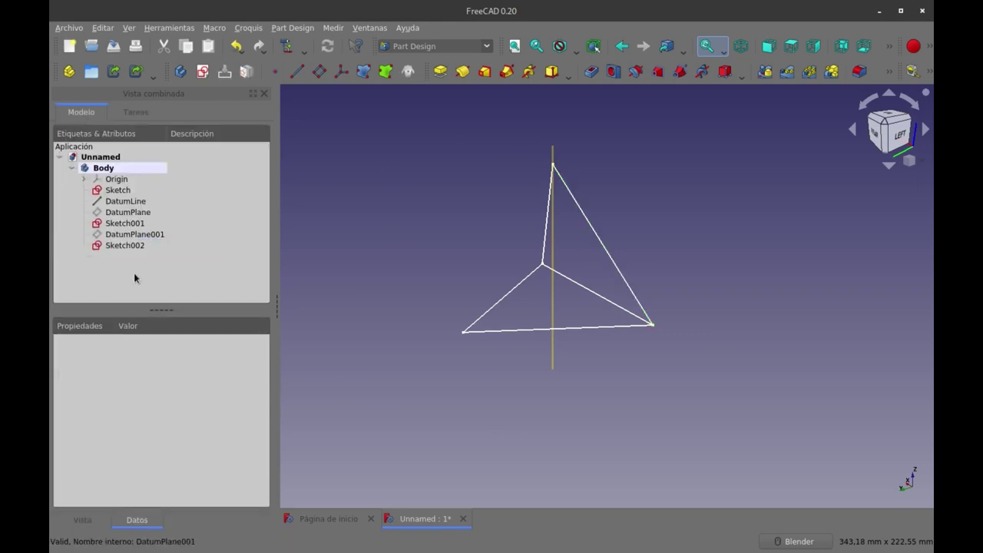
# Create DatumPlane002 through the vertical DatumLine and the remaining base corner (Vertex1), then select it.
pyautogui.click(320, 71)
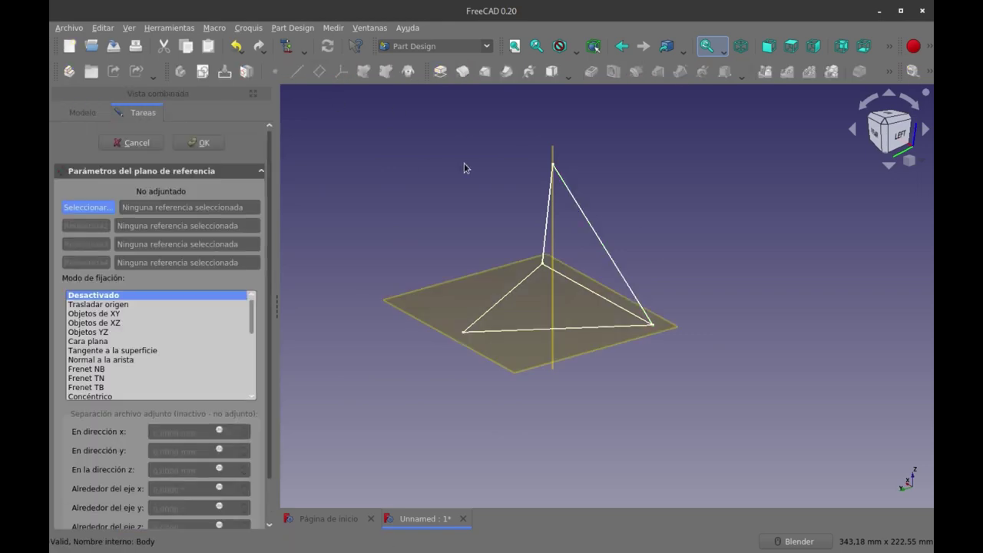
pyautogui.click(553, 232)
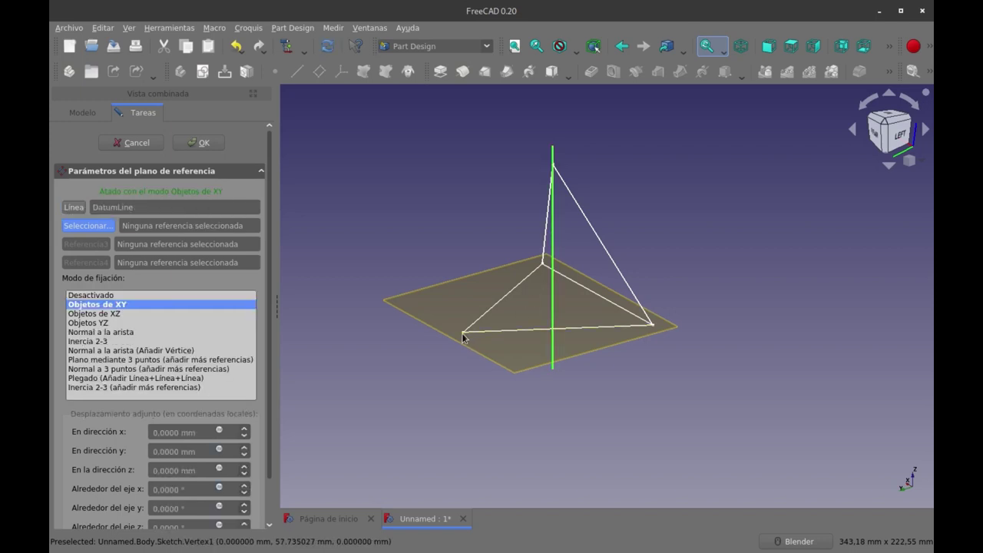
pyautogui.click(464, 333)
pyautogui.moveTo(439, 334); pyautogui.dragTo(500, 334, button='middle')
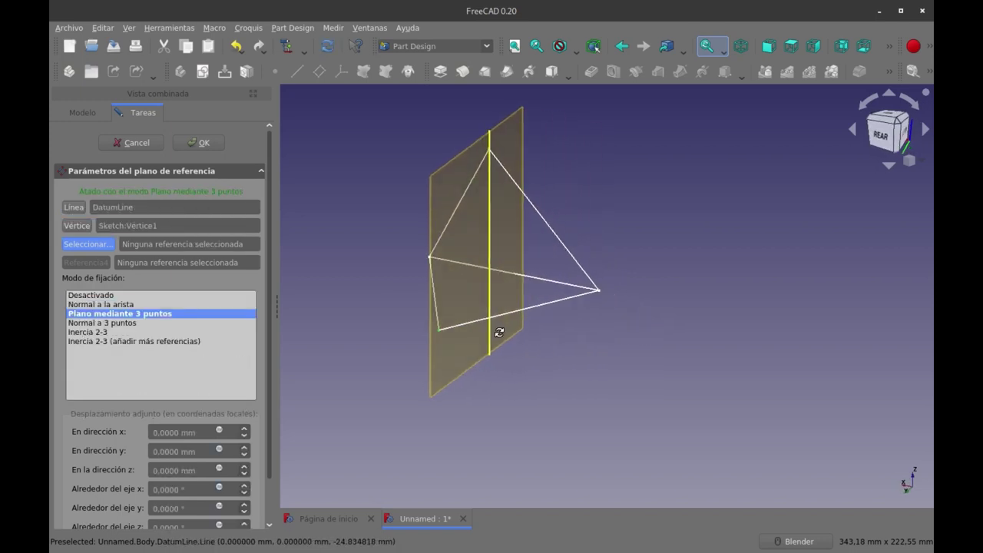
pyautogui.click(198, 142)
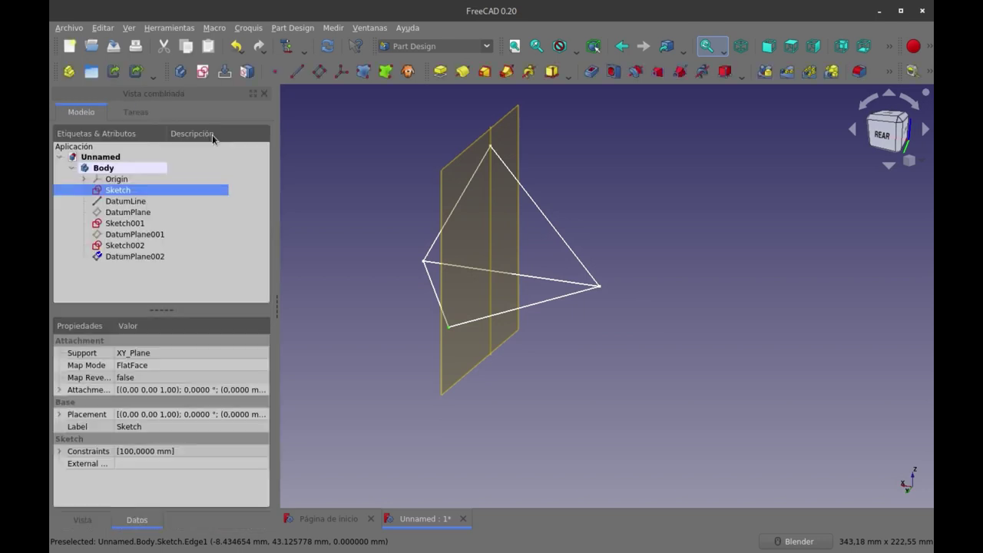
pyautogui.click(451, 184)
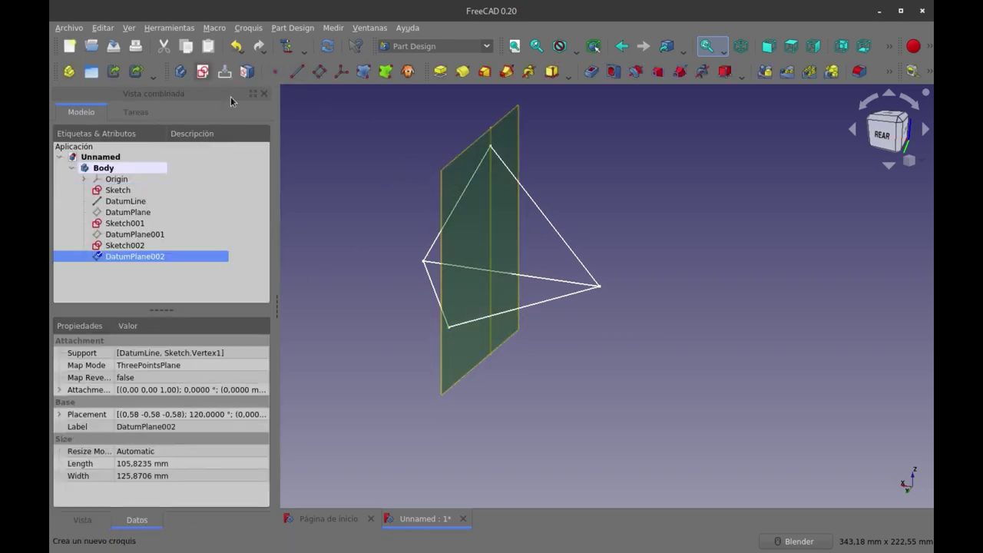
# Select DatumPlane002 and bring the vertical datum line into the sketch as reference geometry.
pyautogui.click(83, 112)
pyautogui.click(115, 260)
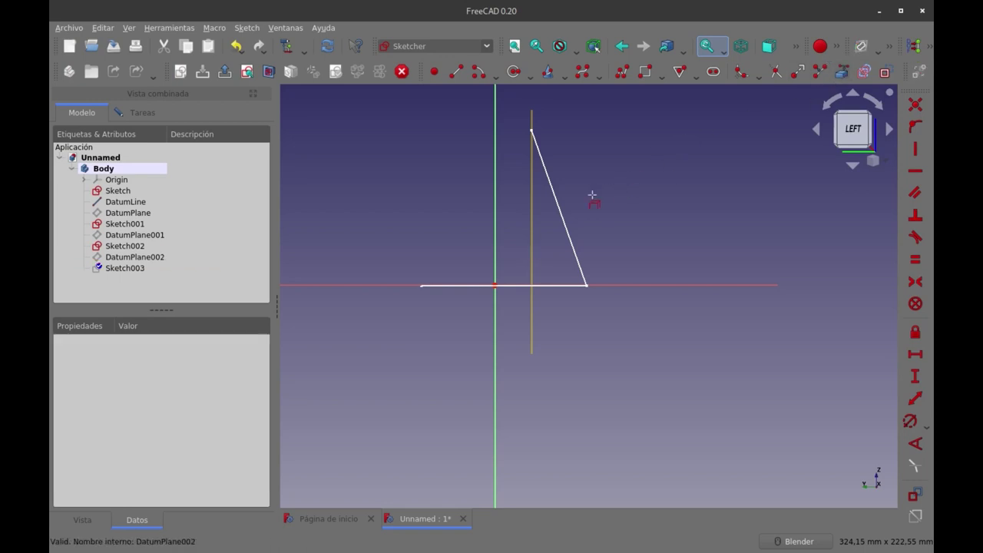
pyautogui.click(531, 221)
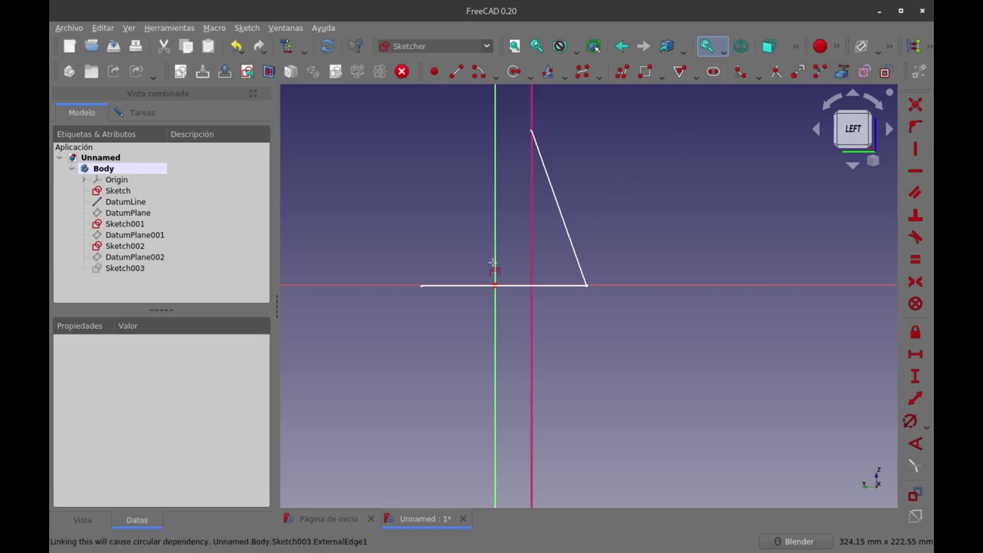
pyautogui.click(421, 286)
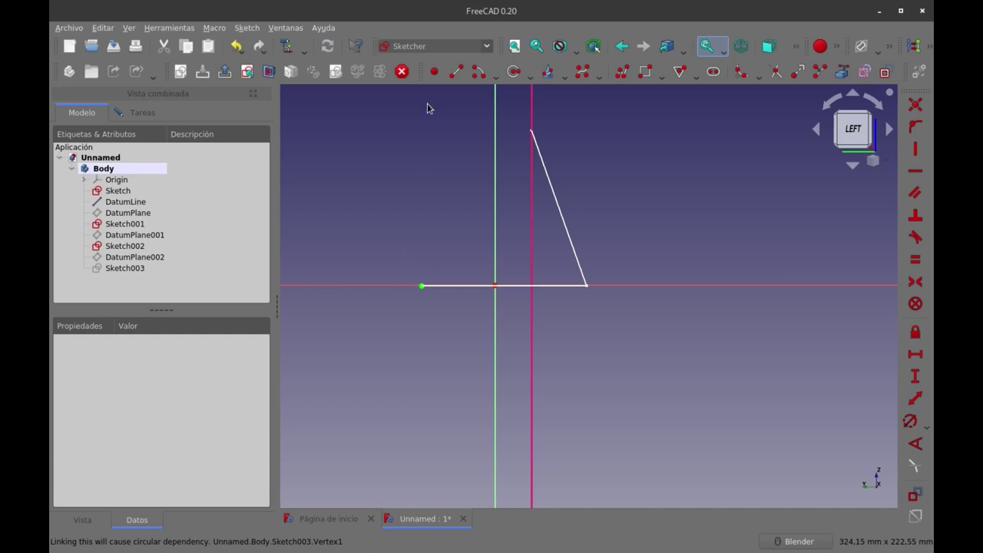
# Draw an edge from the left base corner up to the vertical axis.
pyautogui.click(456, 71)
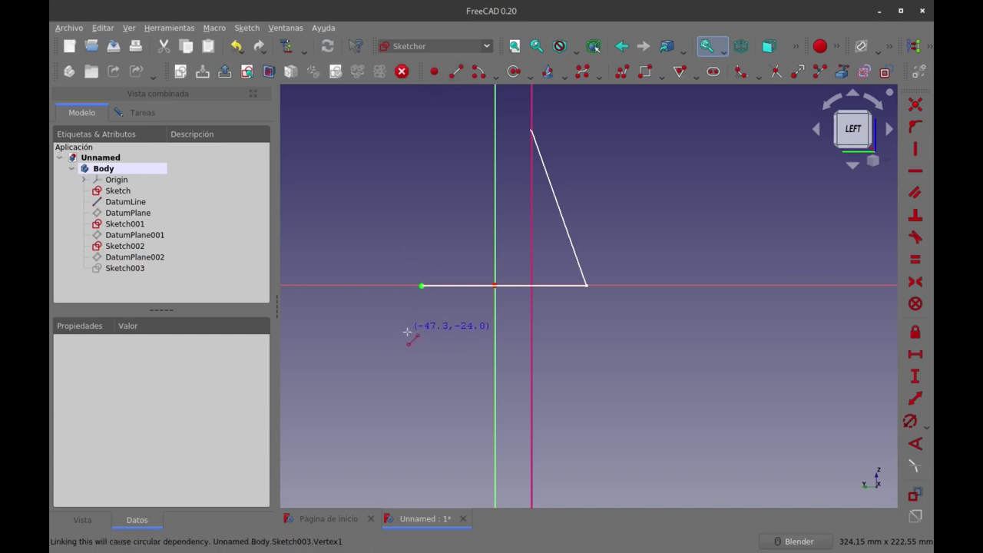
pyautogui.click(421, 287)
pyautogui.click(530, 178)
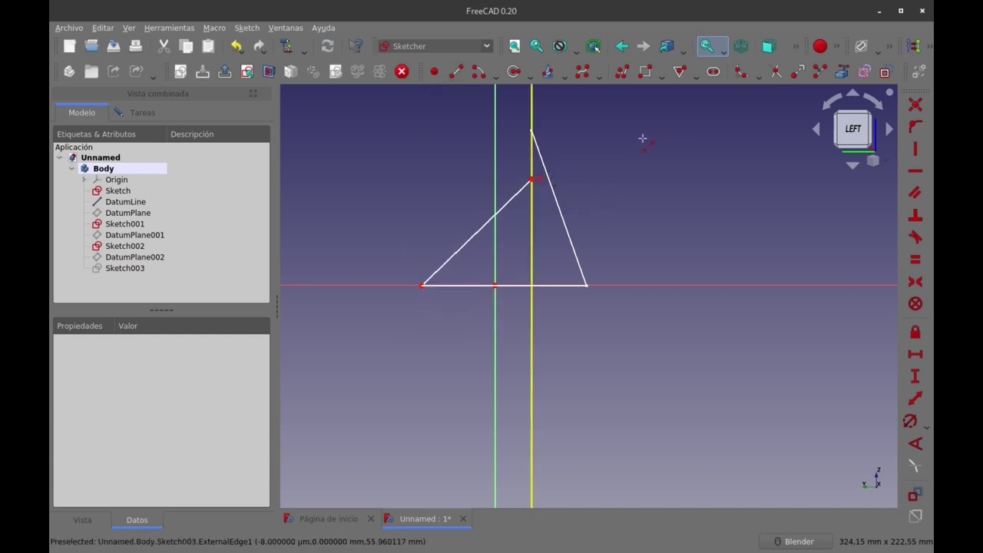
pyautogui.click(520, 190)
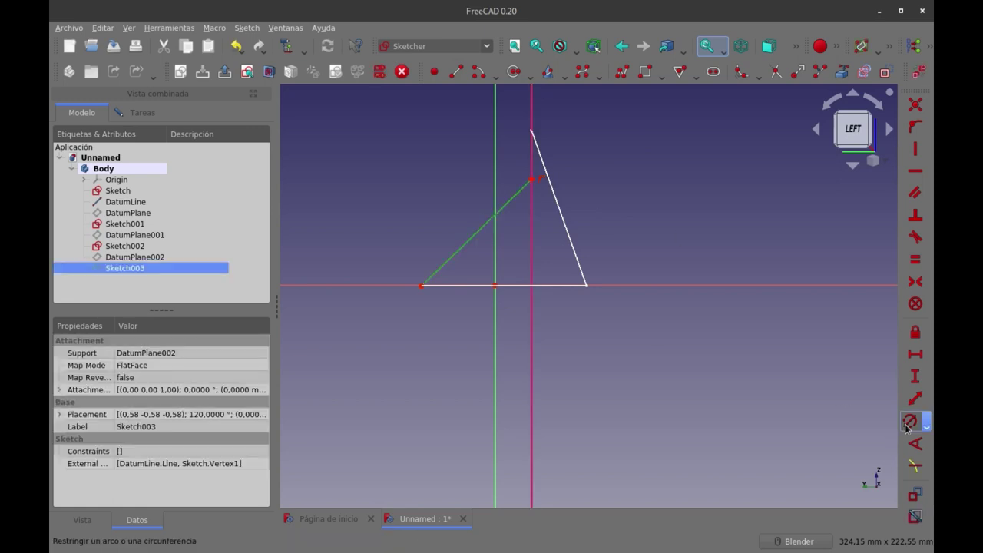
# Constrain the new edge to 100 mm and close the sketch.
pyautogui.click(914, 403)
pyautogui.write('100')
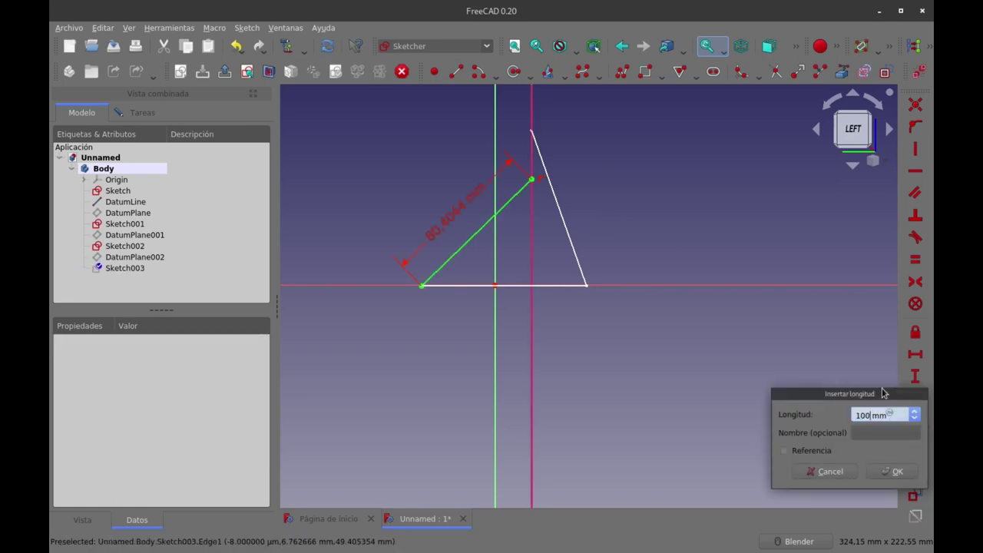
pyautogui.press('Return')
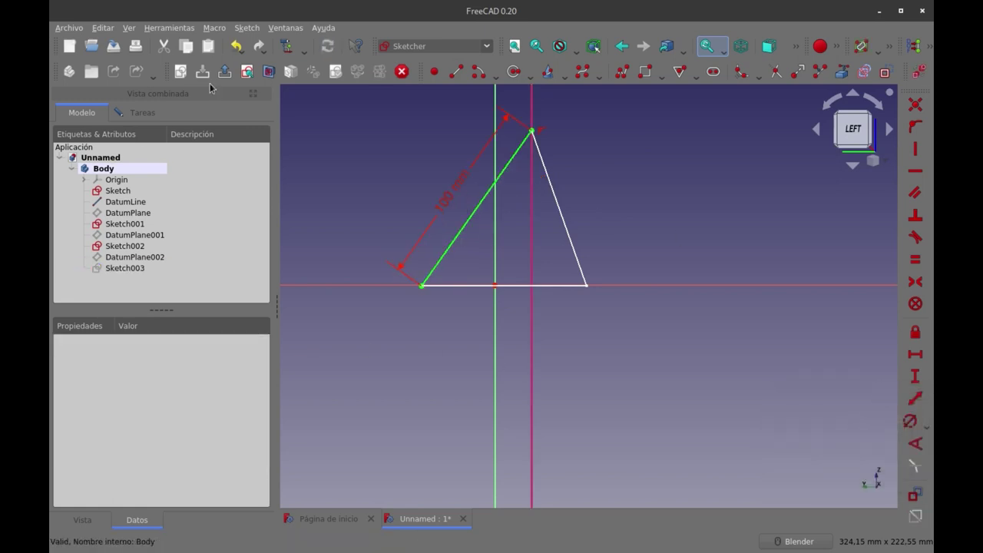
pyautogui.click(401, 71)
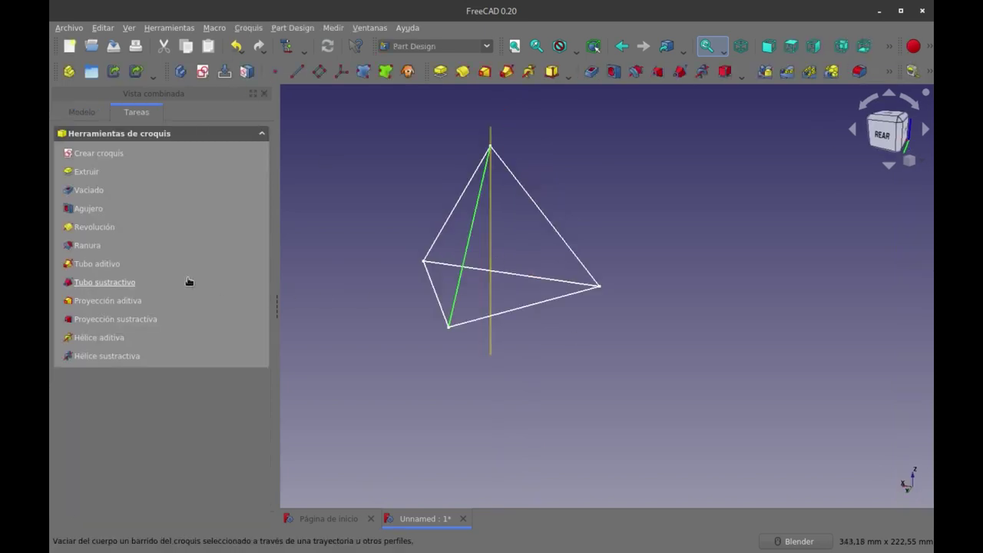
# Select the DatumLine, orbit and zoom the tetrahedron to a new angle, then clear the selection.
pyautogui.click(127, 201)
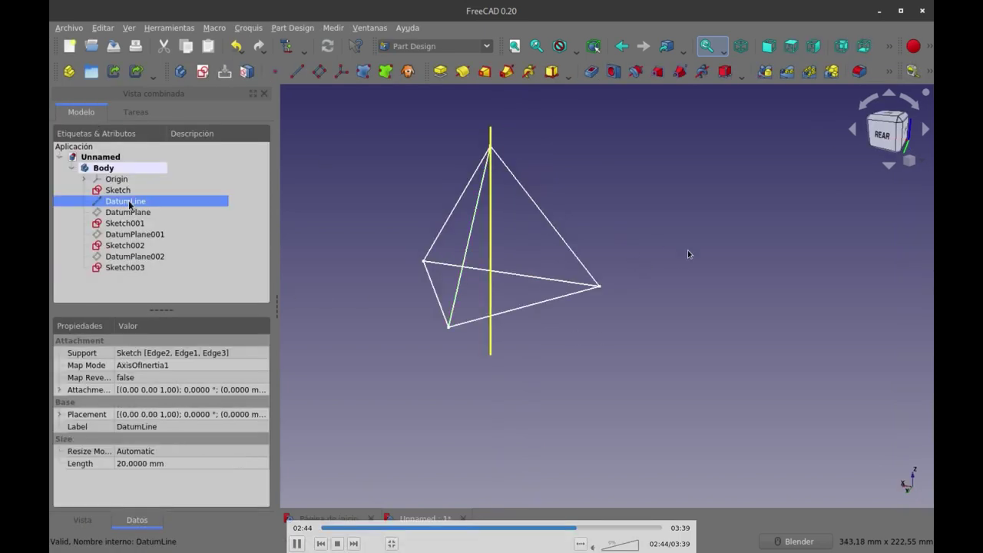
pyautogui.moveTo(640, 298)
pyautogui.mouseDown(button='middle')
pyautogui.moveTo(531, 331)
pyautogui.moveTo(762, 178)
pyautogui.moveTo(779, 223)
pyautogui.moveTo(603, 314)
pyautogui.moveTo(621, 314)
pyautogui.mouseUp(button='middle')
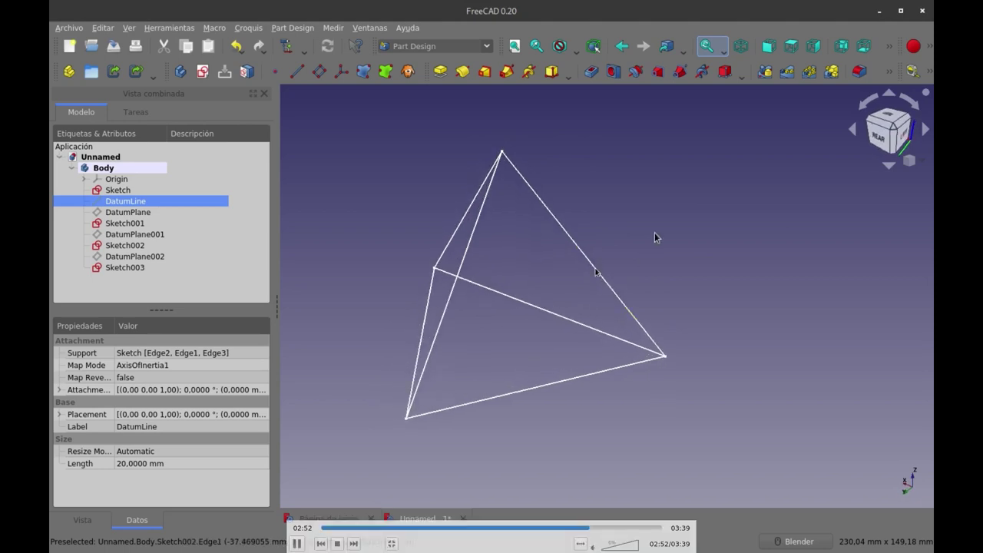
pyautogui.scroll(-2, 653, 235)
pyautogui.scroll(4, 574, 244)
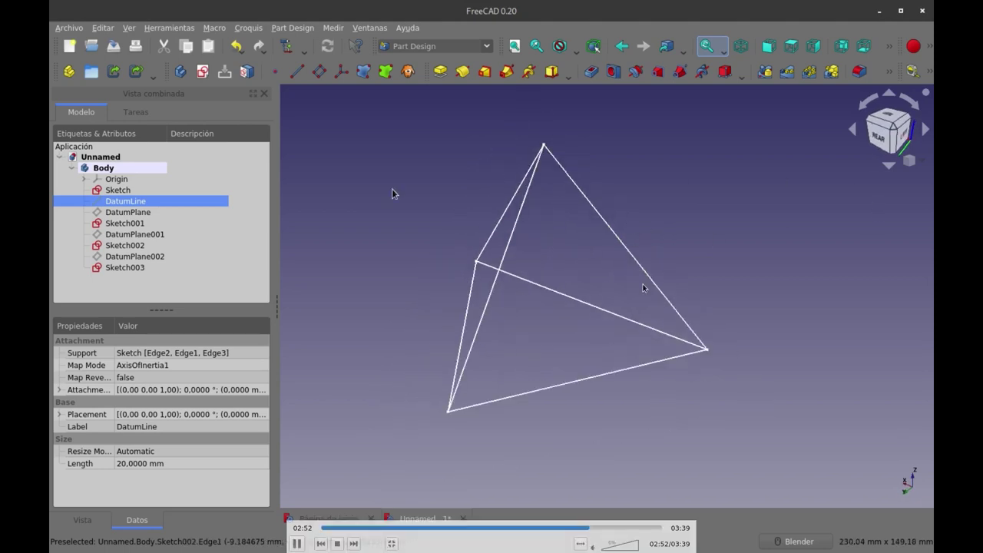
pyautogui.click(564, 241)
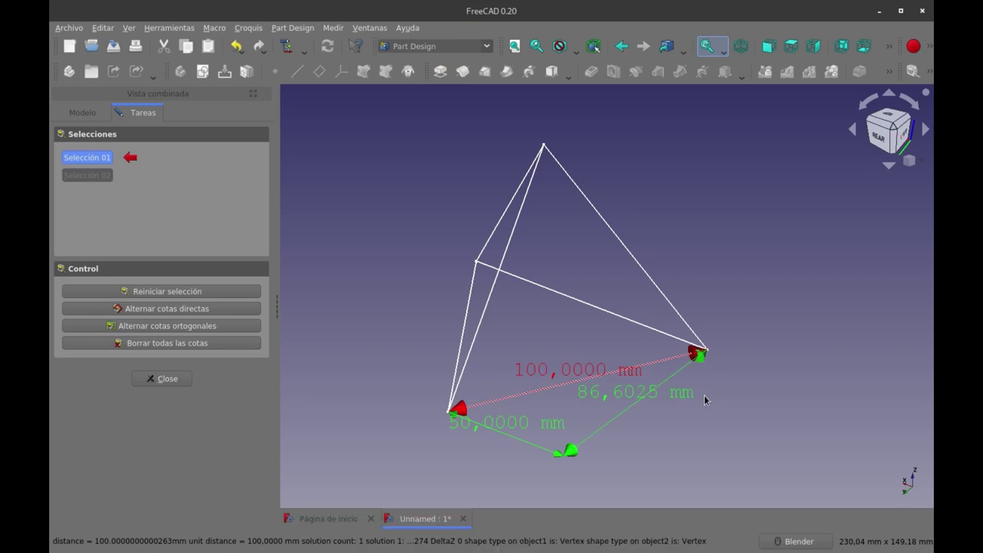
# Toggle the visibility of the selected object with Space.
pyautogui.press('space')
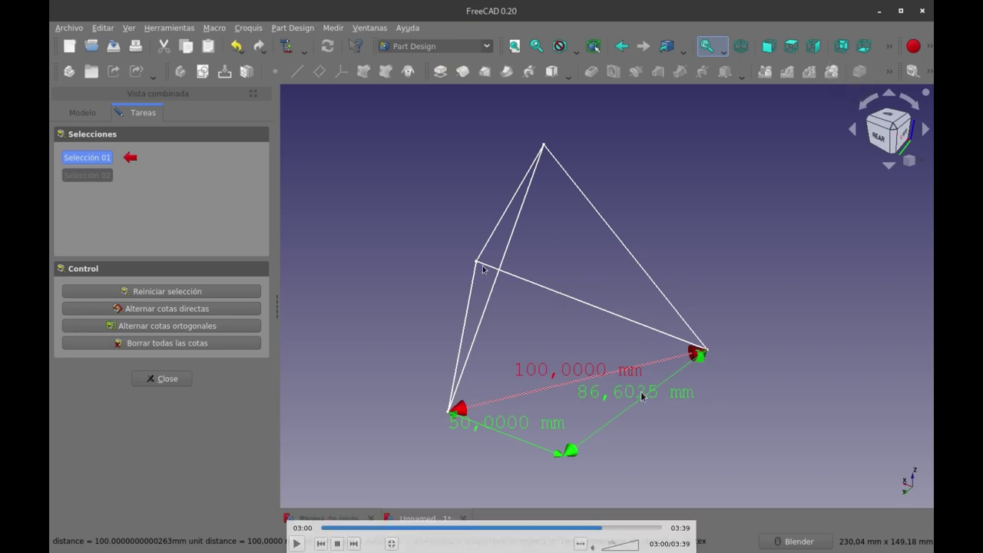